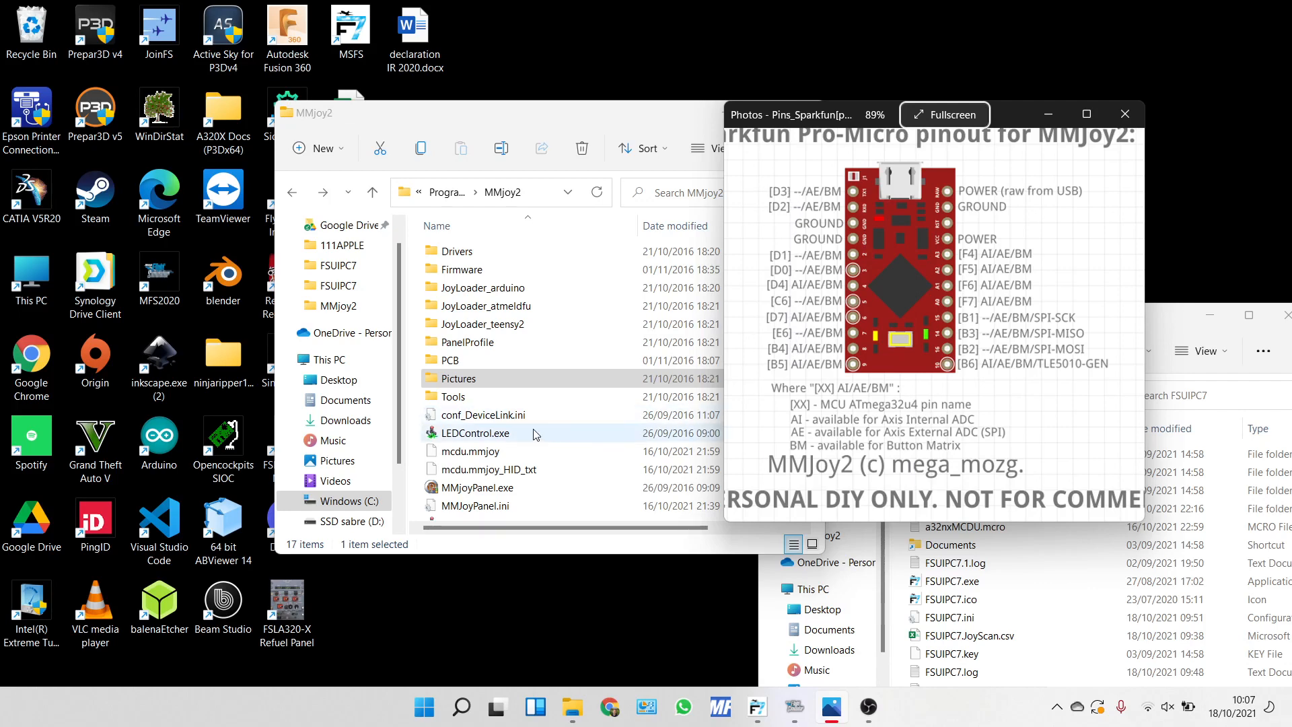
Launch MMJoySetup.exe from the MMjoy2 folder, move the pinout picture aside and bring the setup program to the front.
scroll(536, 445, "down", 1)
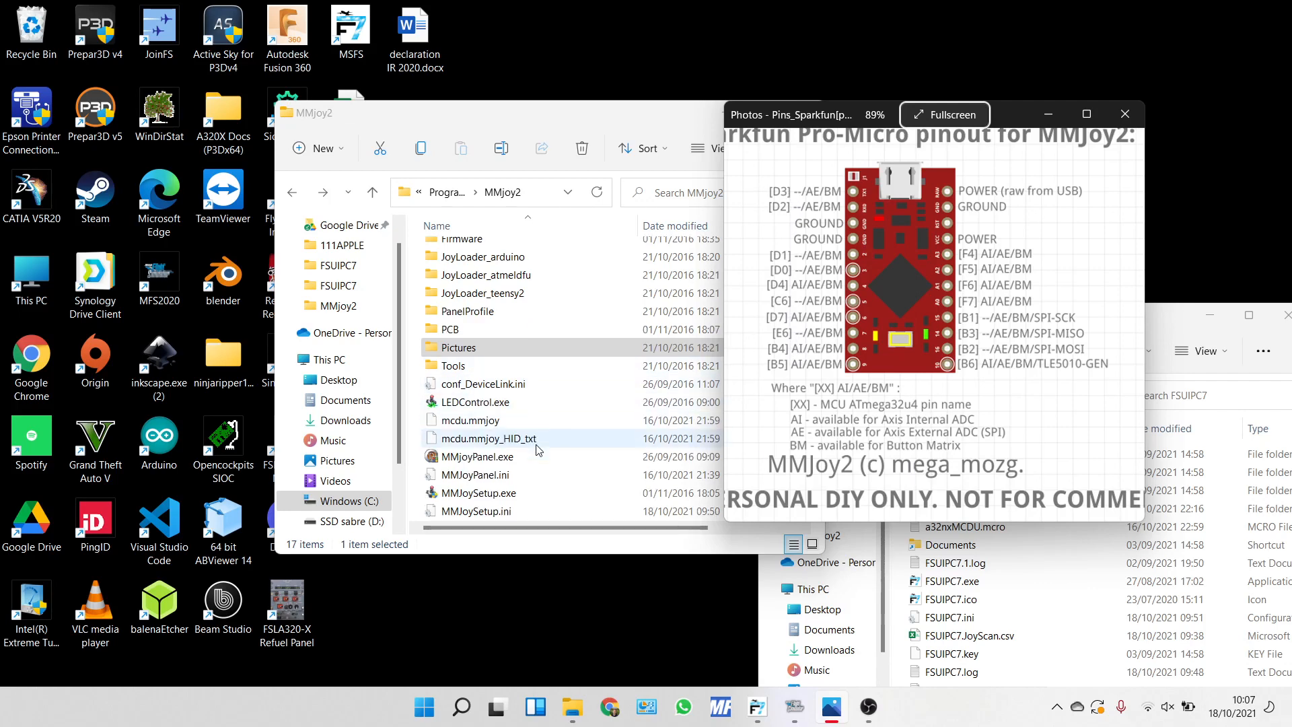
double_click(517, 494)
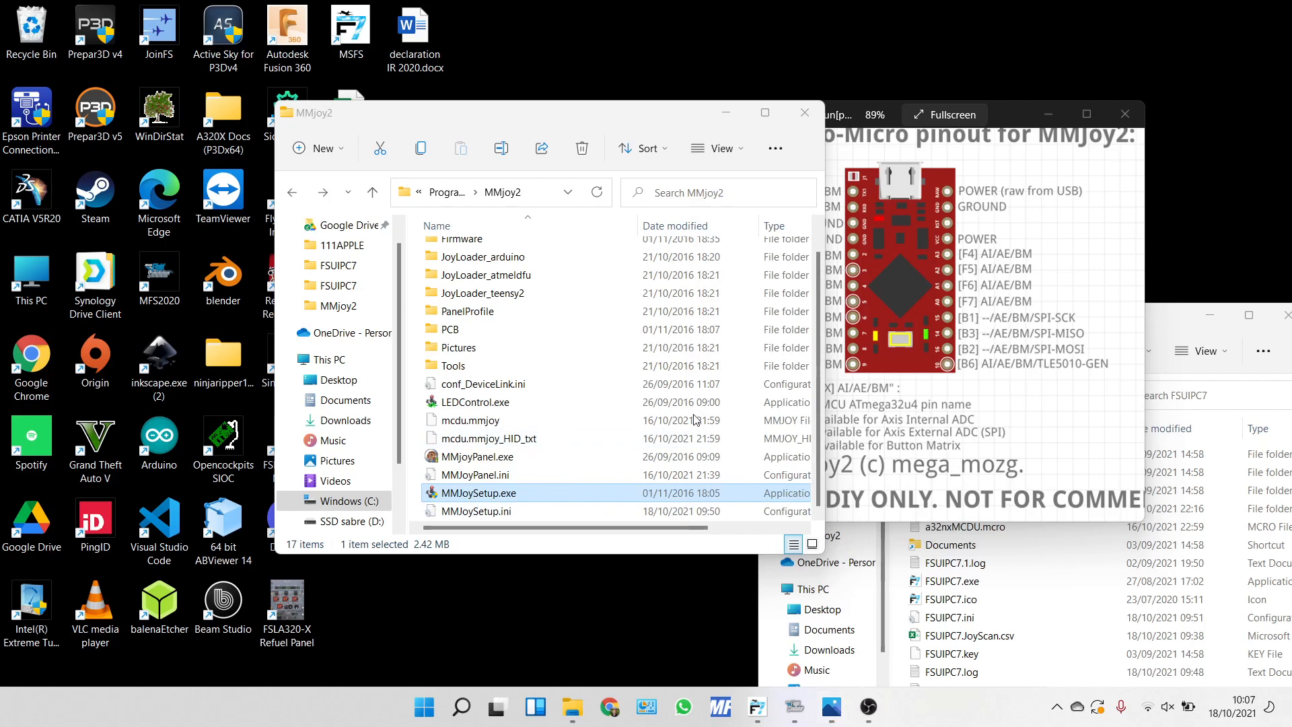
scroll(695, 417, "up", 1)
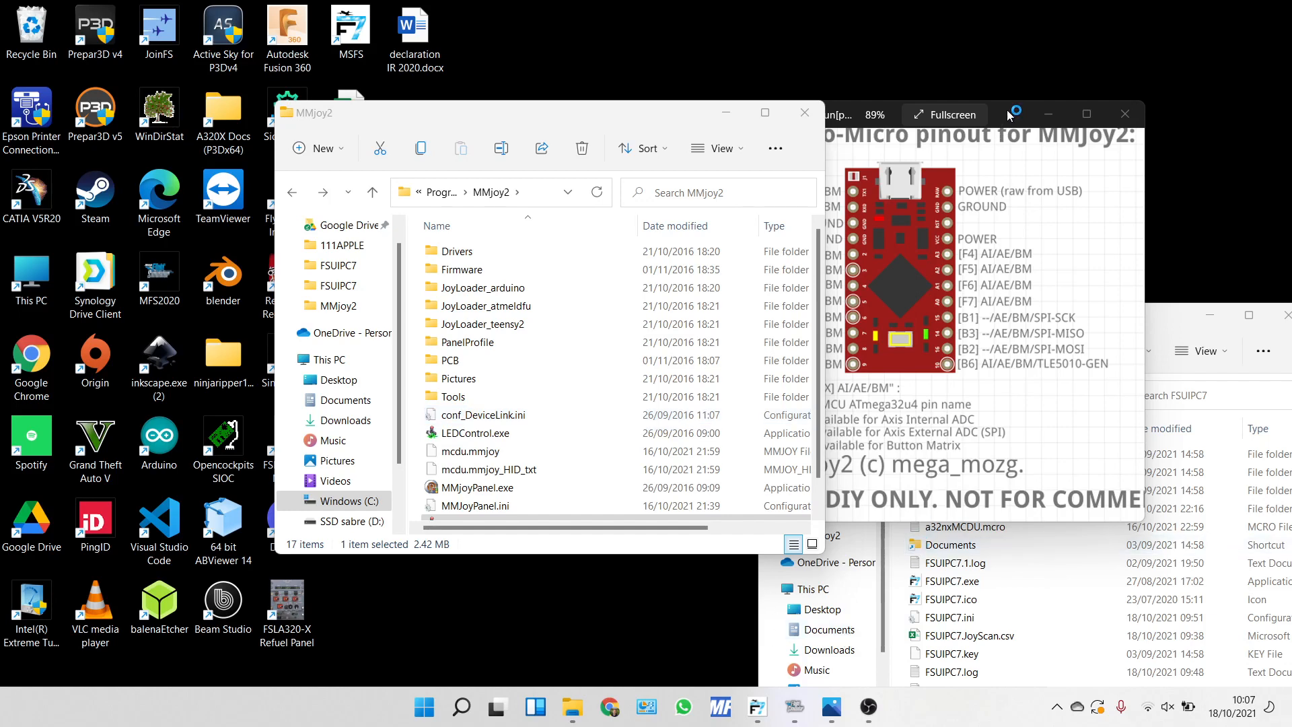
left_click_drag(1010, 115, 1143, 104)
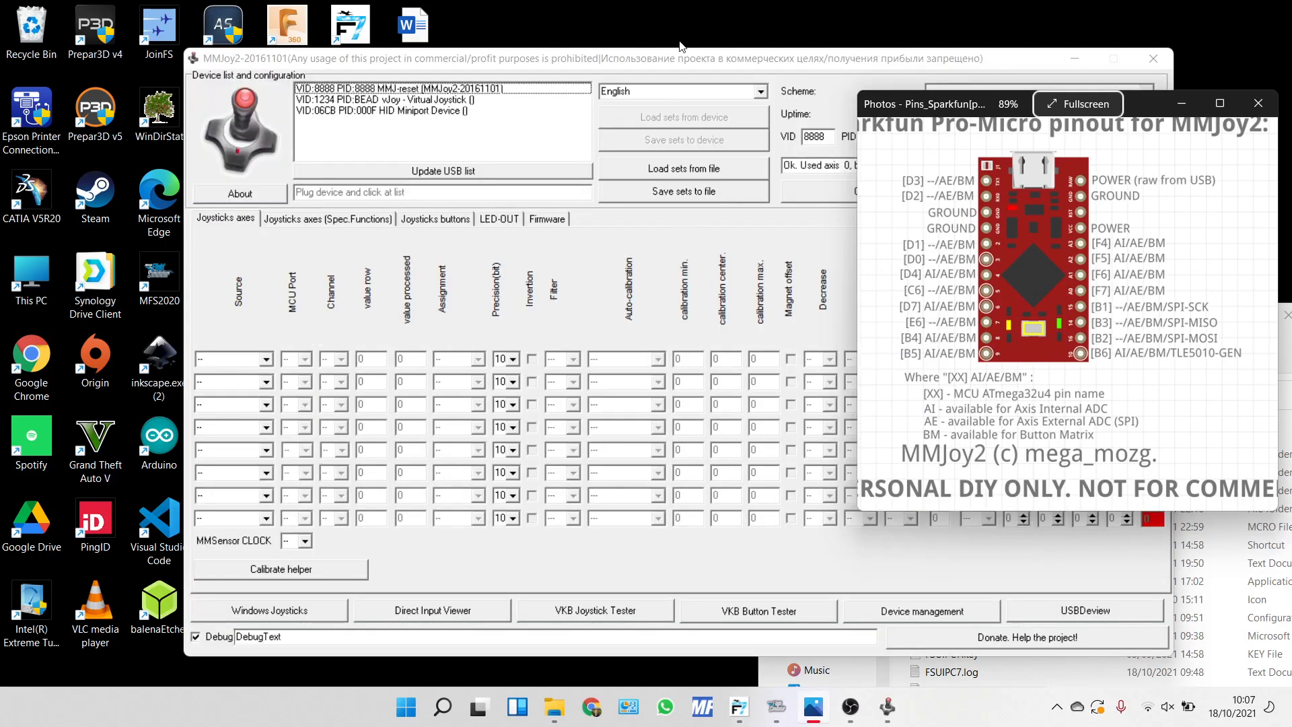
left_click(665, 60)
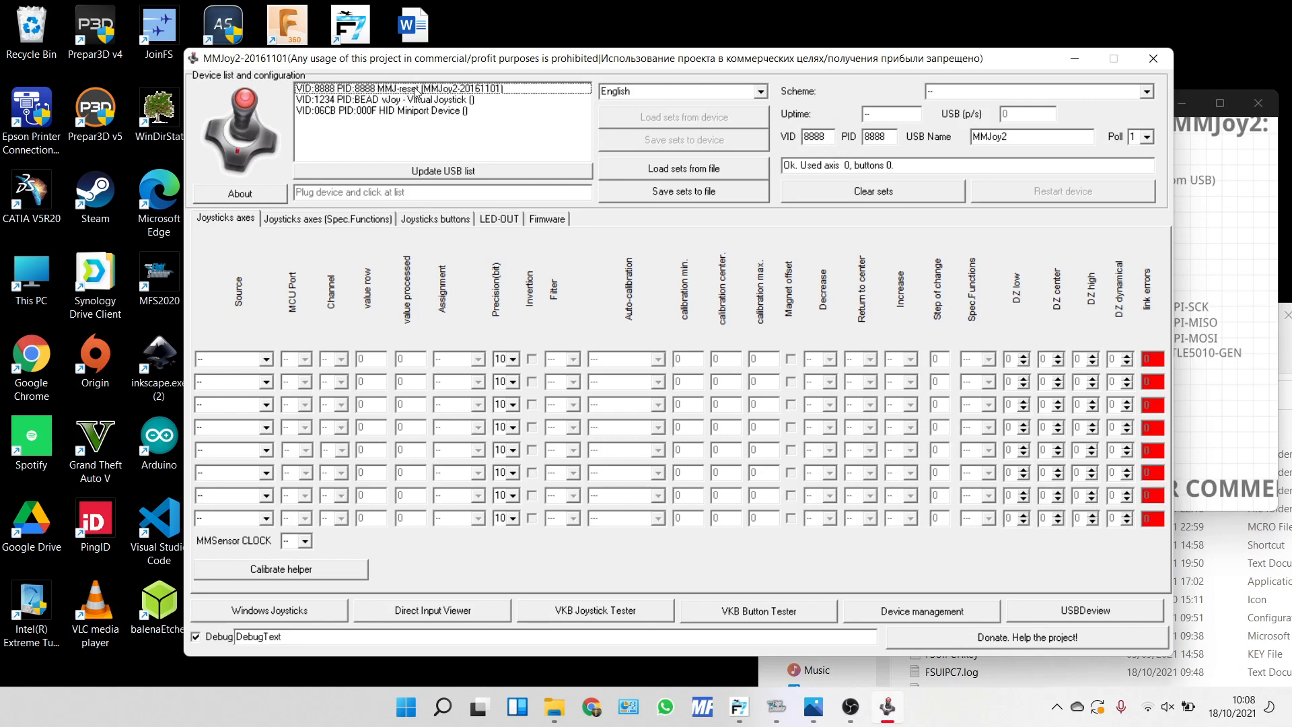
Connect to the MMJ-reset device, load its sets and review the hardware button assignments for the joystick buttons.
left_click(501, 95)
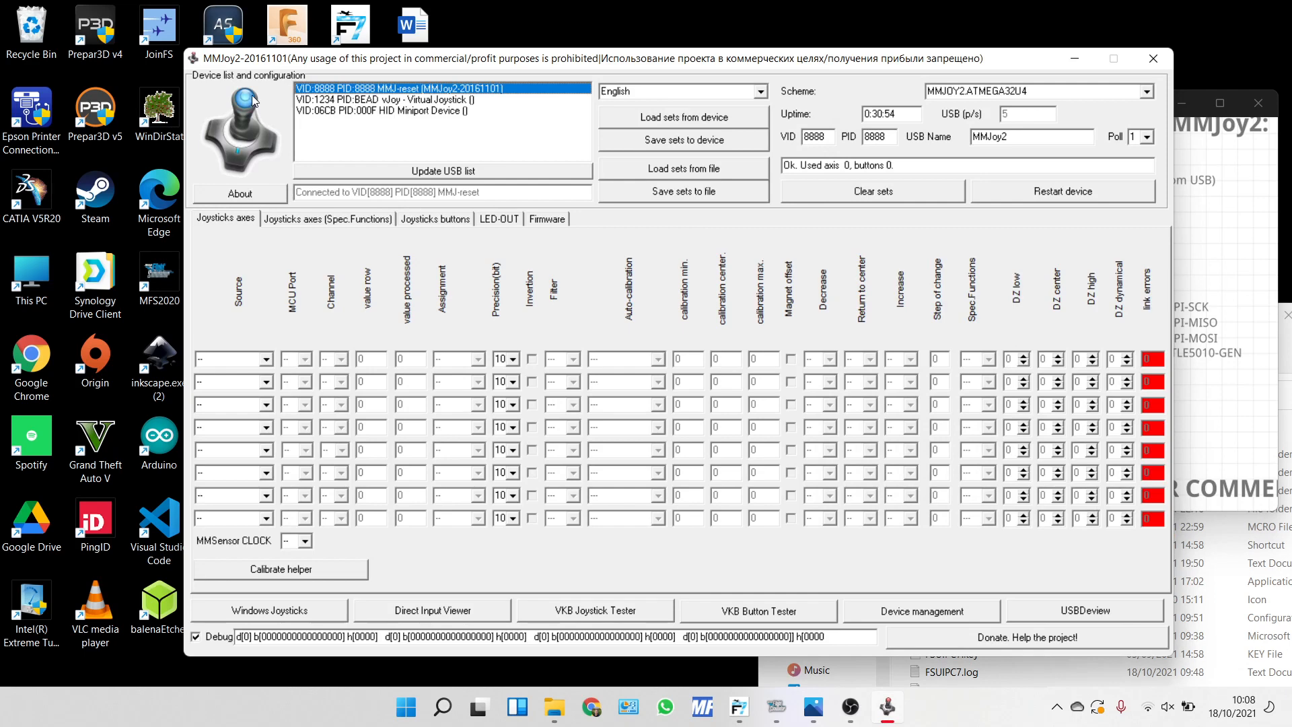
left_click(422, 221)
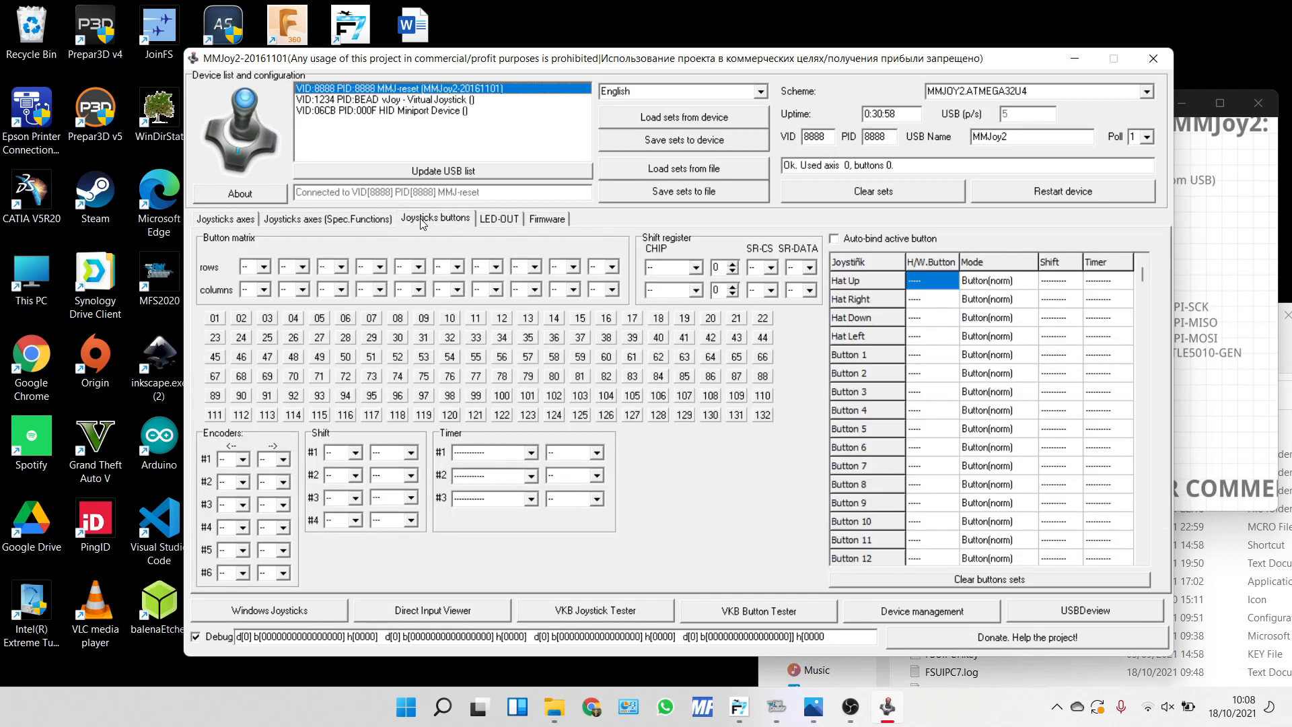
left_click(688, 119)
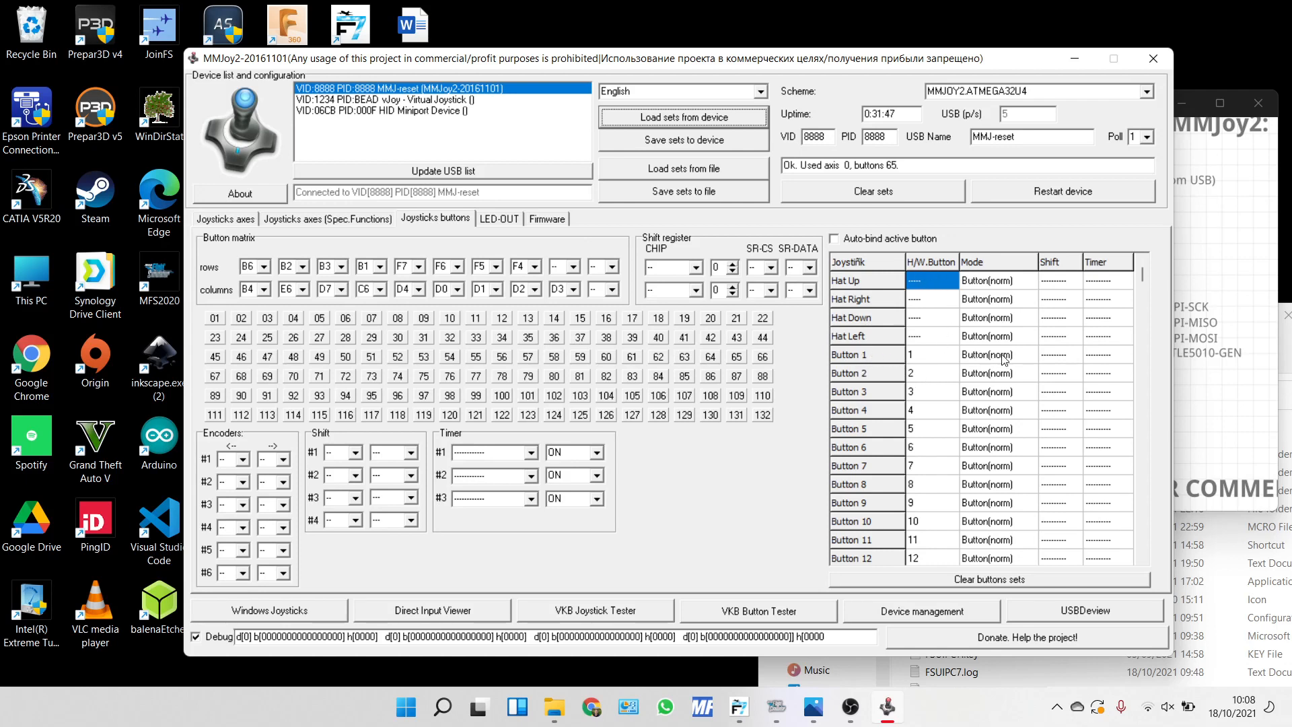
left_click(922, 356)
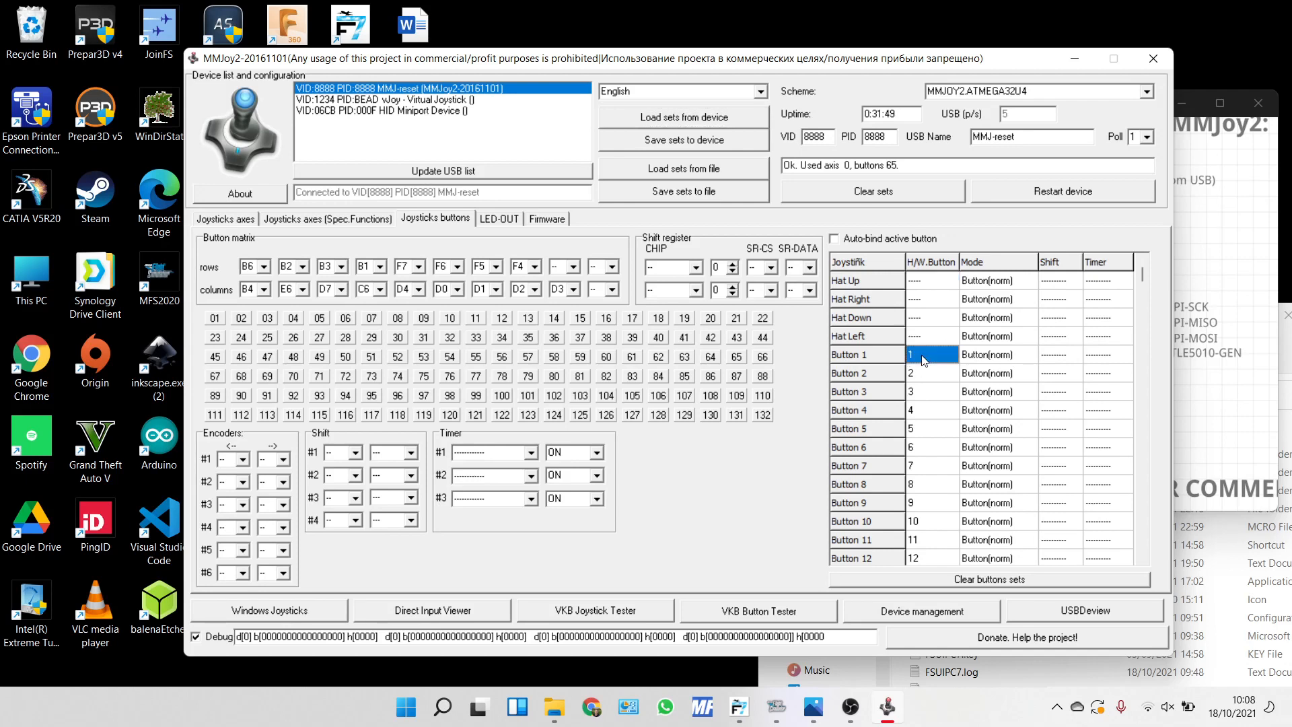
scroll(922, 355, "down", 20)
scroll(924, 360, "down", 20)
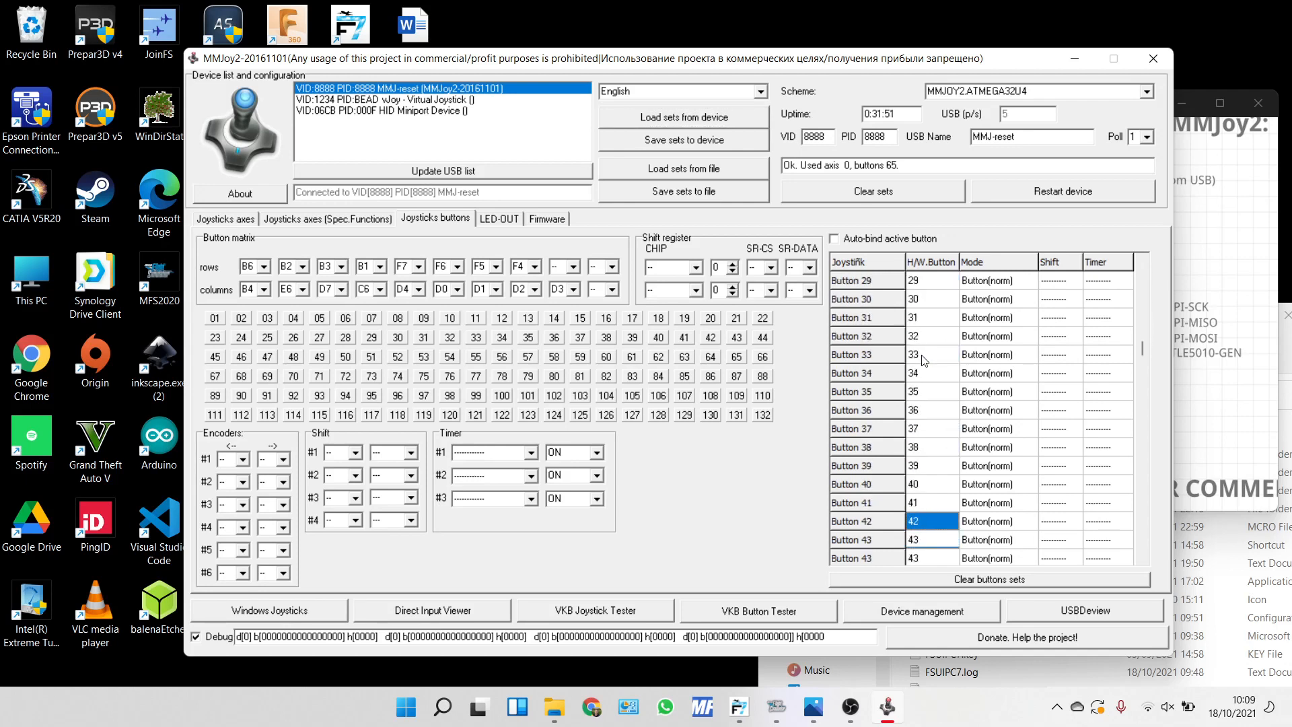
scroll(924, 360, "up", 2)
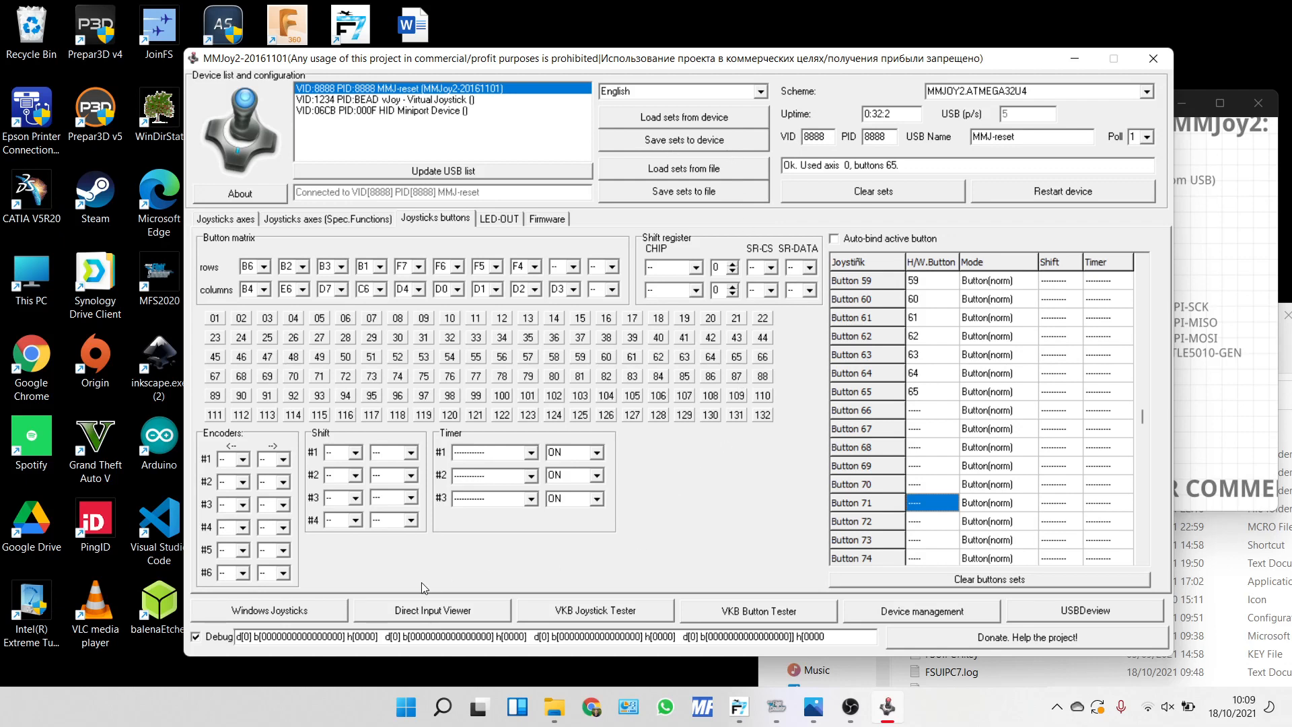
View the MMJ-reset test page in the Windows game controllers, and check the Direct Input Viewer.
left_click(314, 616)
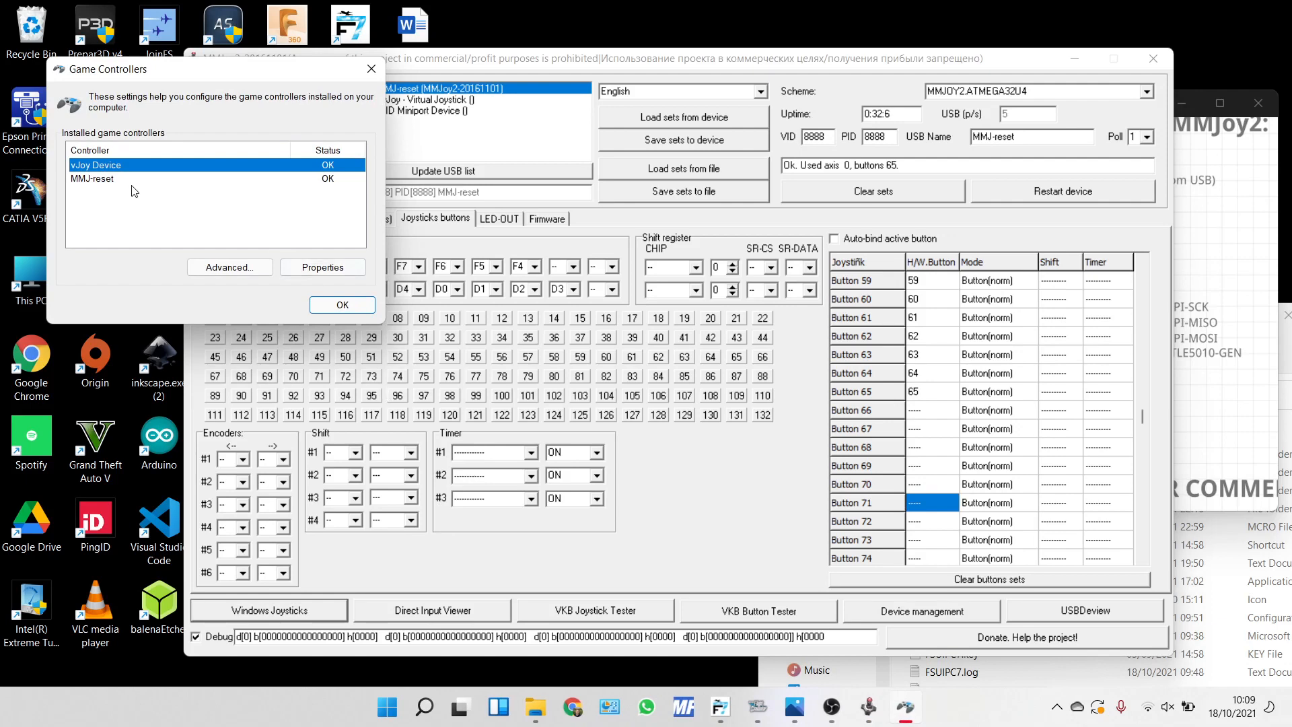
double_click(134, 179)
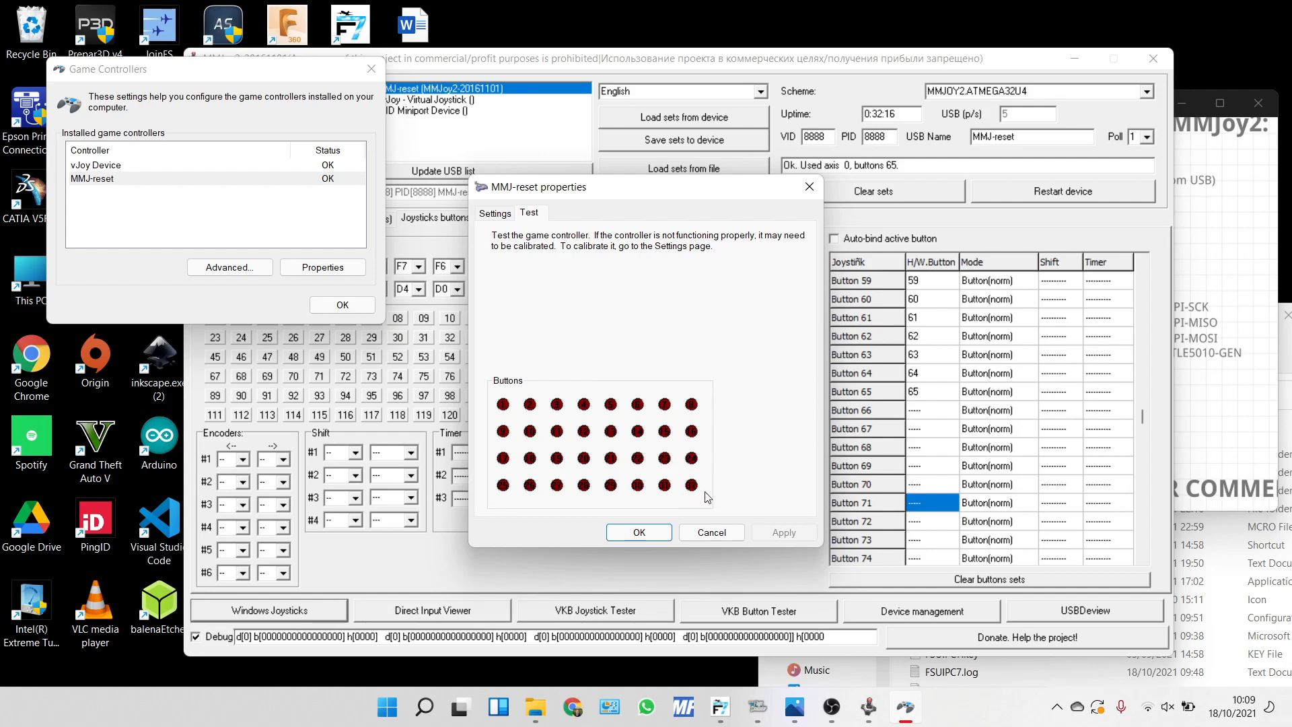
left_click(712, 533)
left_click(440, 607)
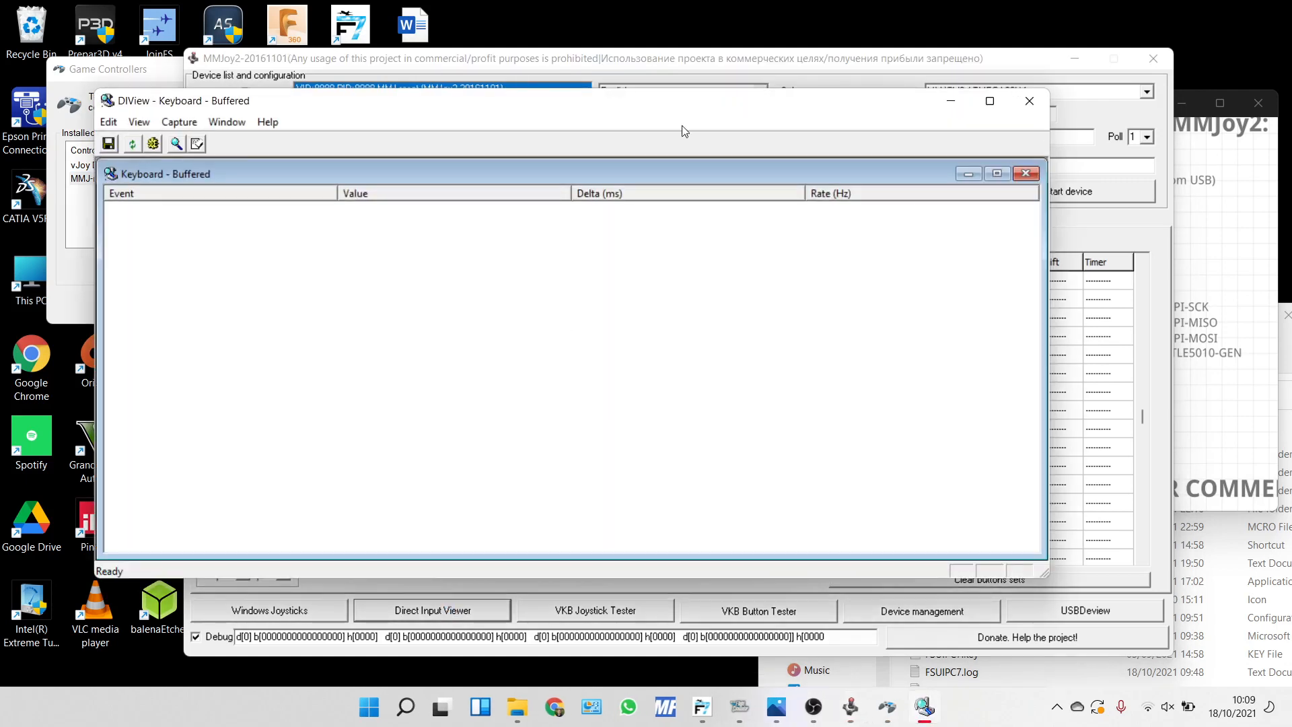
left_click(1029, 101)
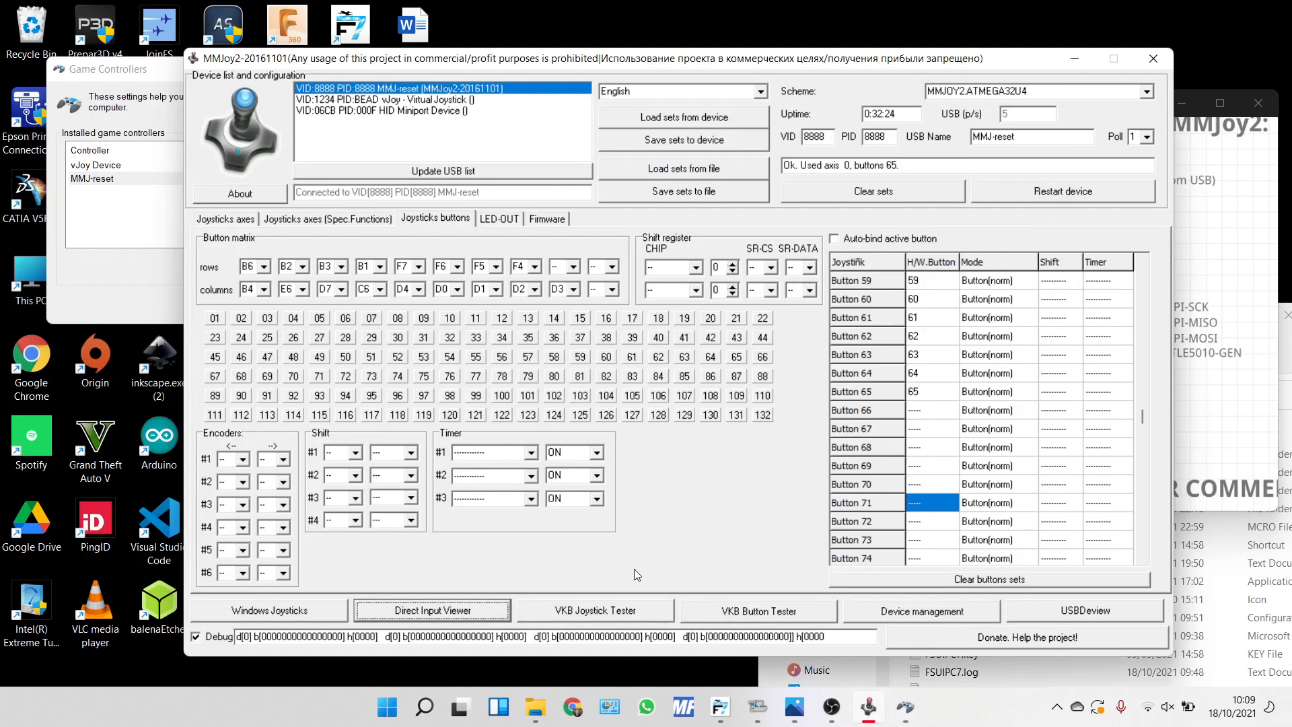
Open the VKB Button Tester, switch it to the second listed device to view its buttons, and close the tester.
left_click(754, 615)
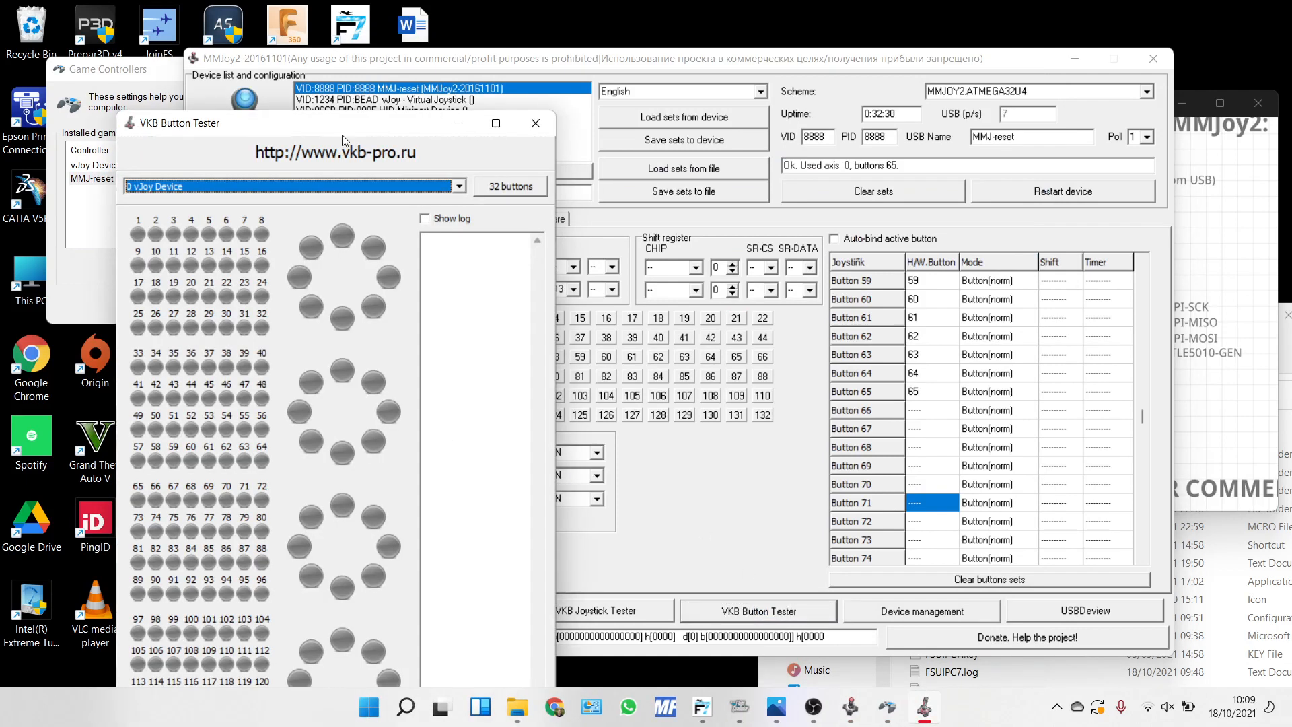
left_click_drag(291, 132, 252, 72)
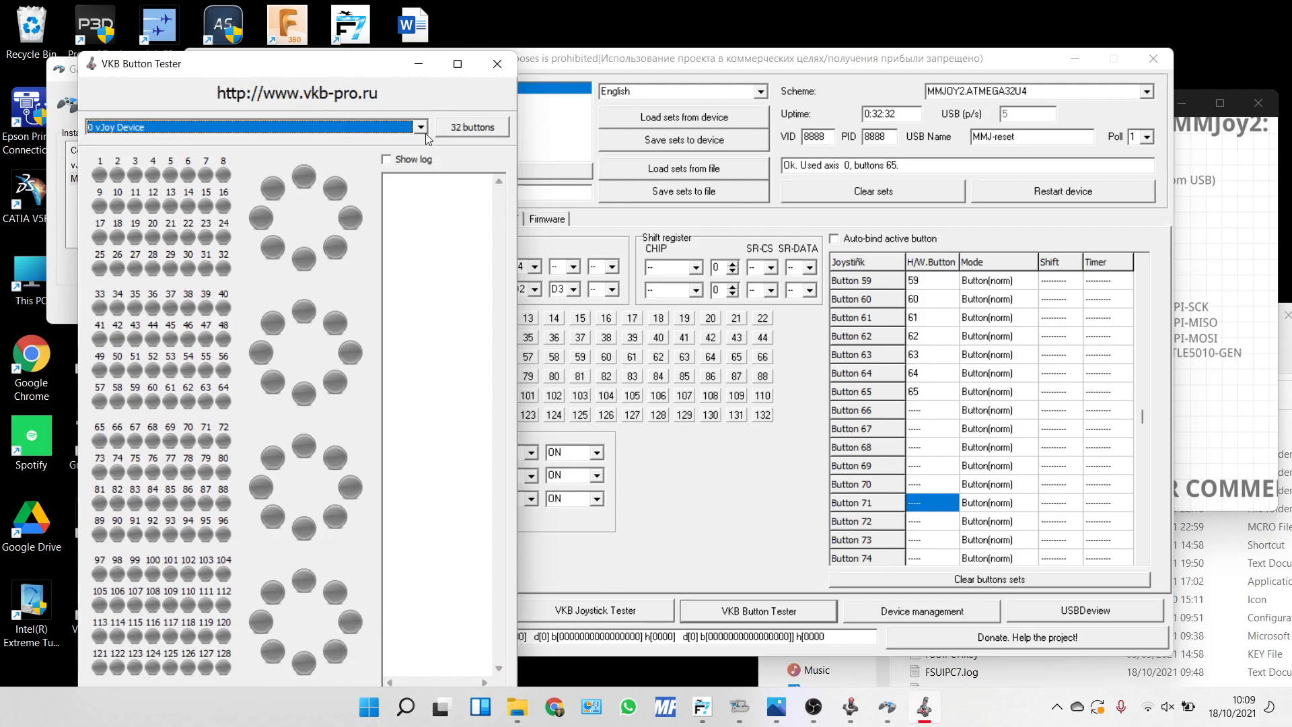
left_click(423, 129)
left_click(267, 150)
left_click(496, 64)
Close the Game Controllers dialog and exit the MMJoy2 setup program.
left_click(133, 106)
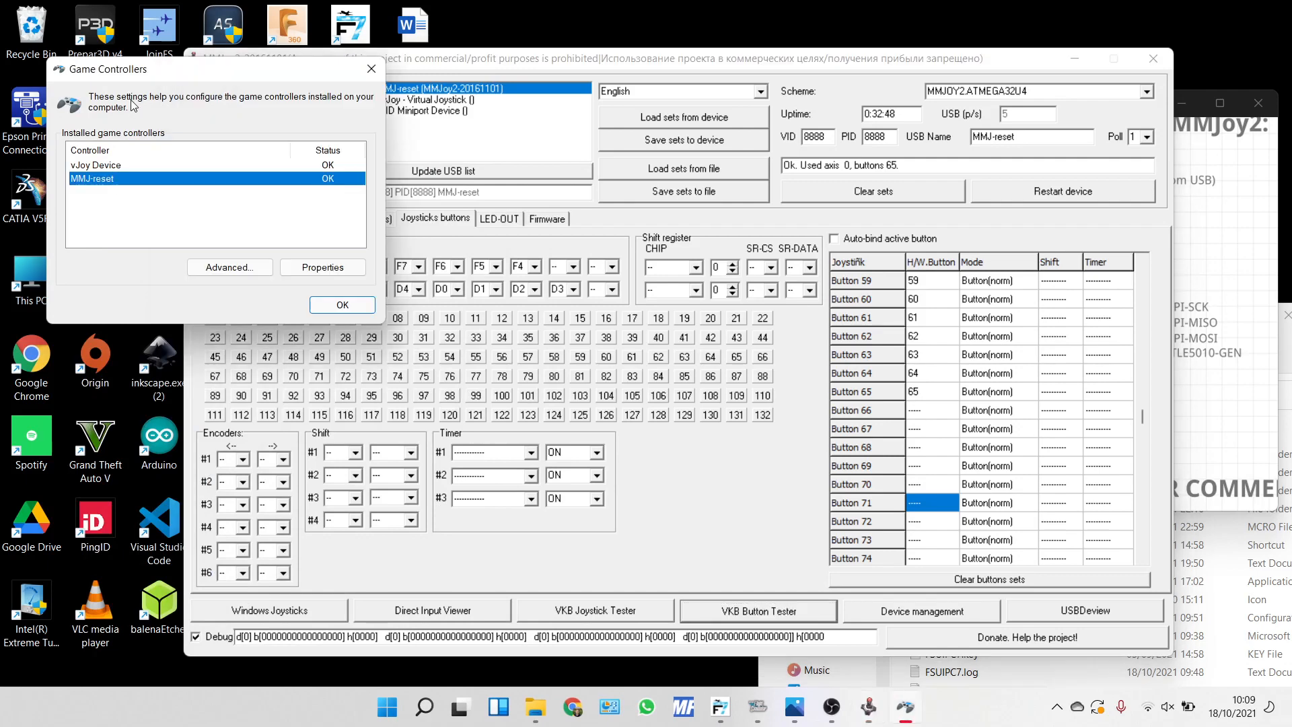
left_click(342, 305)
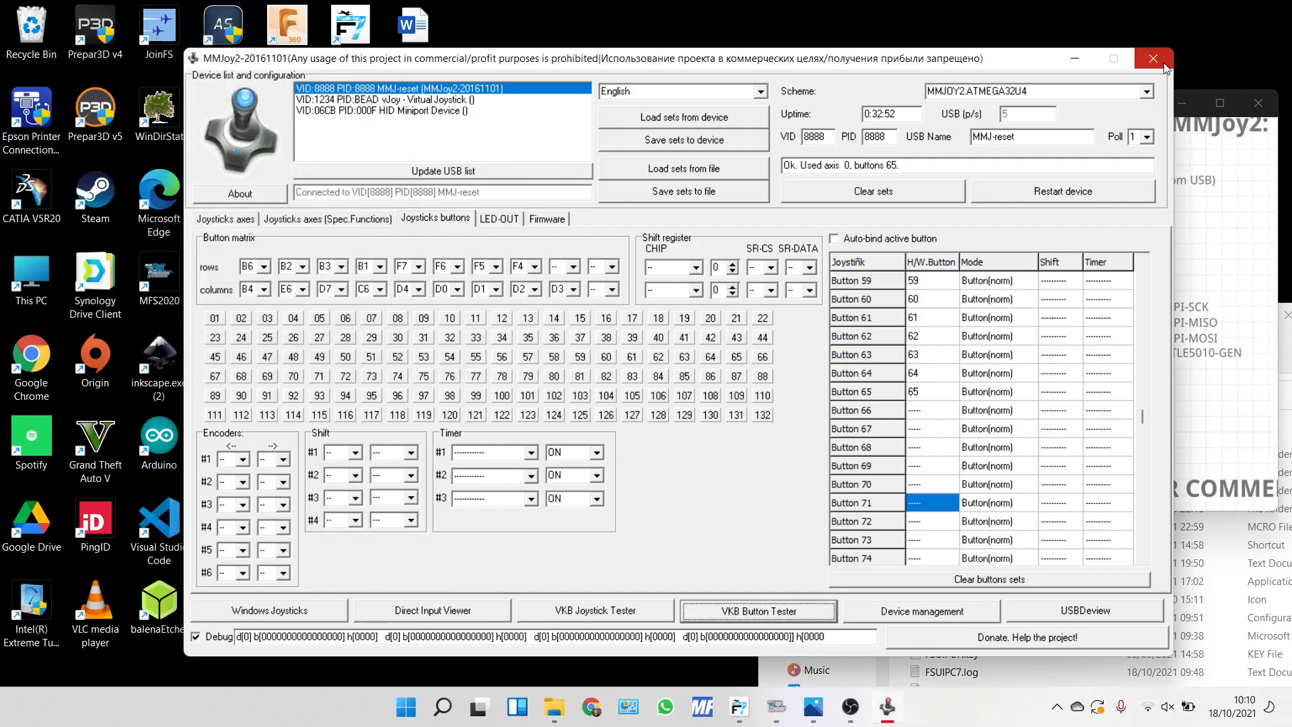
left_click(1154, 59)
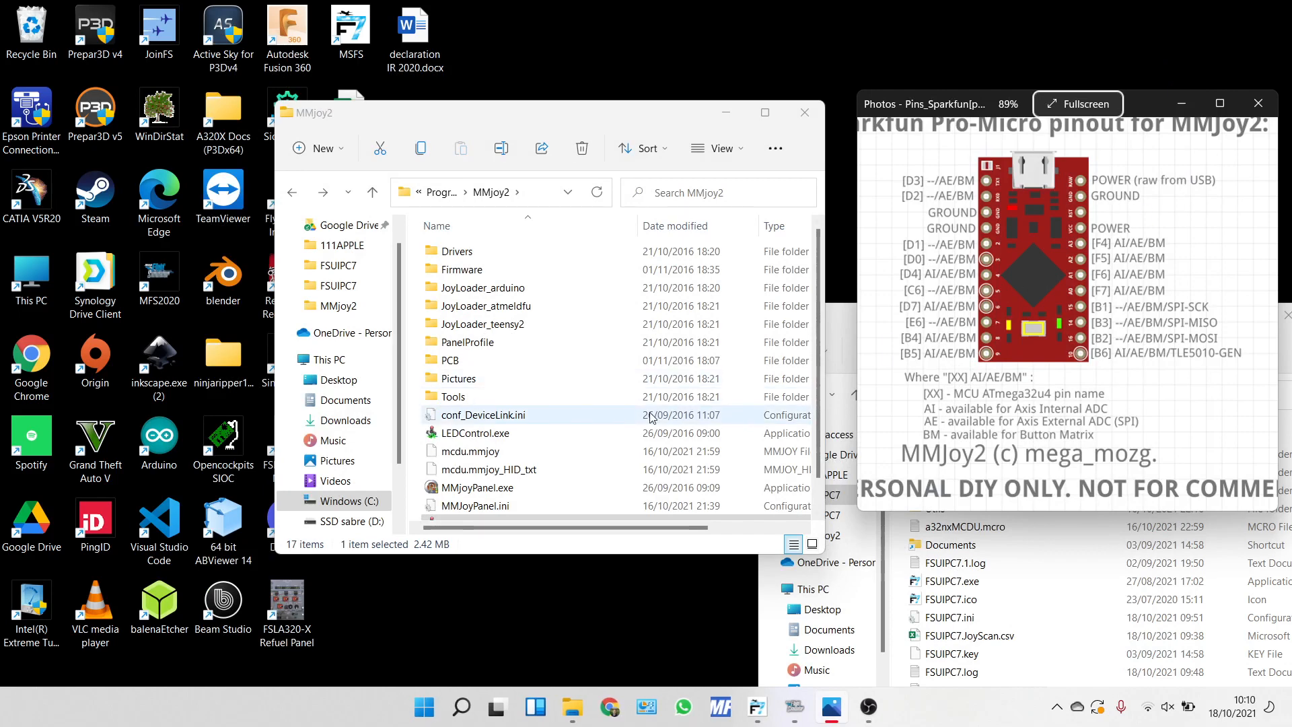
Bring the FSUIPC7 installation folder to the front and open its Documents shortcut.
scroll(651, 417, "down", 1)
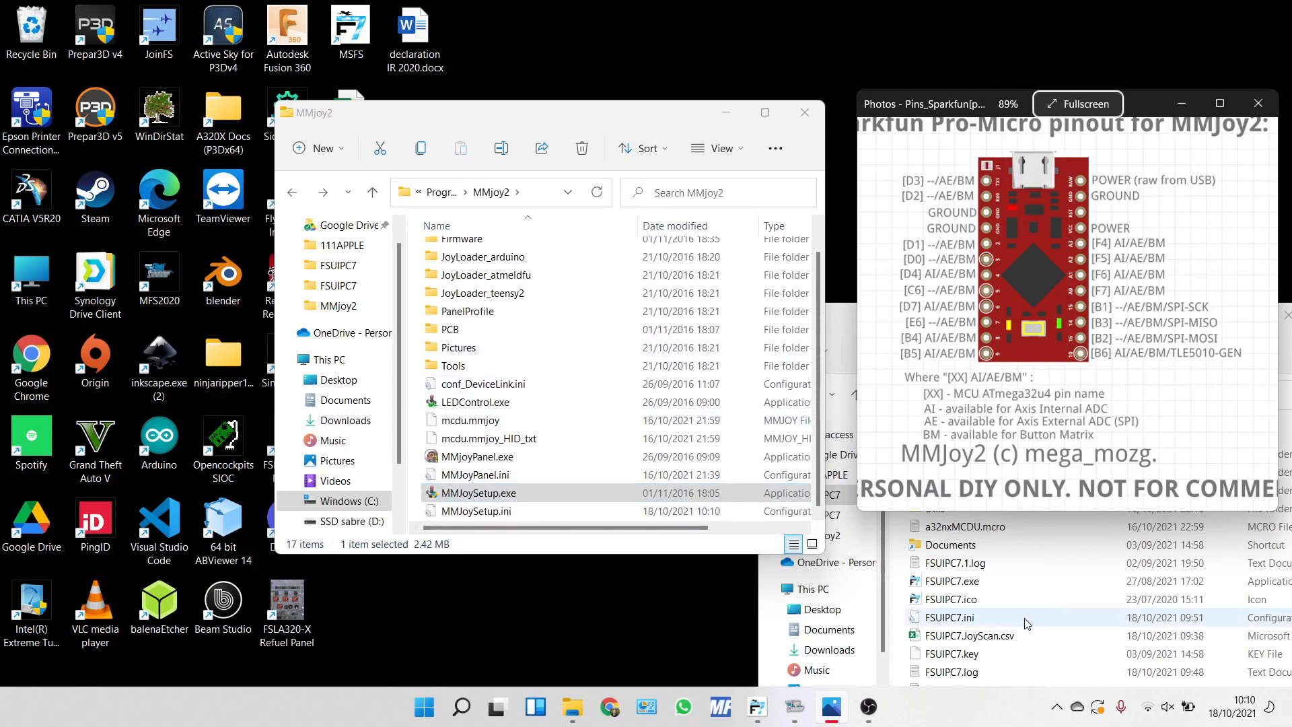
left_click(837, 322)
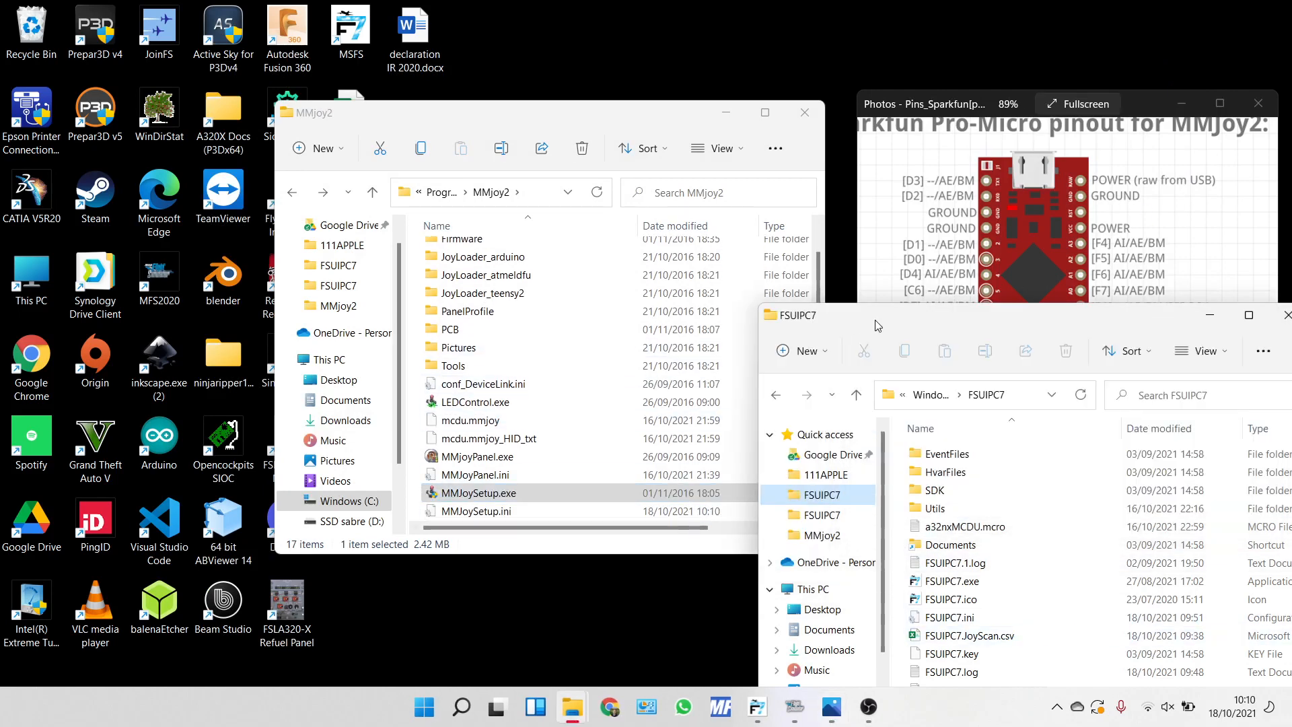
left_click_drag(875, 320, 544, 158)
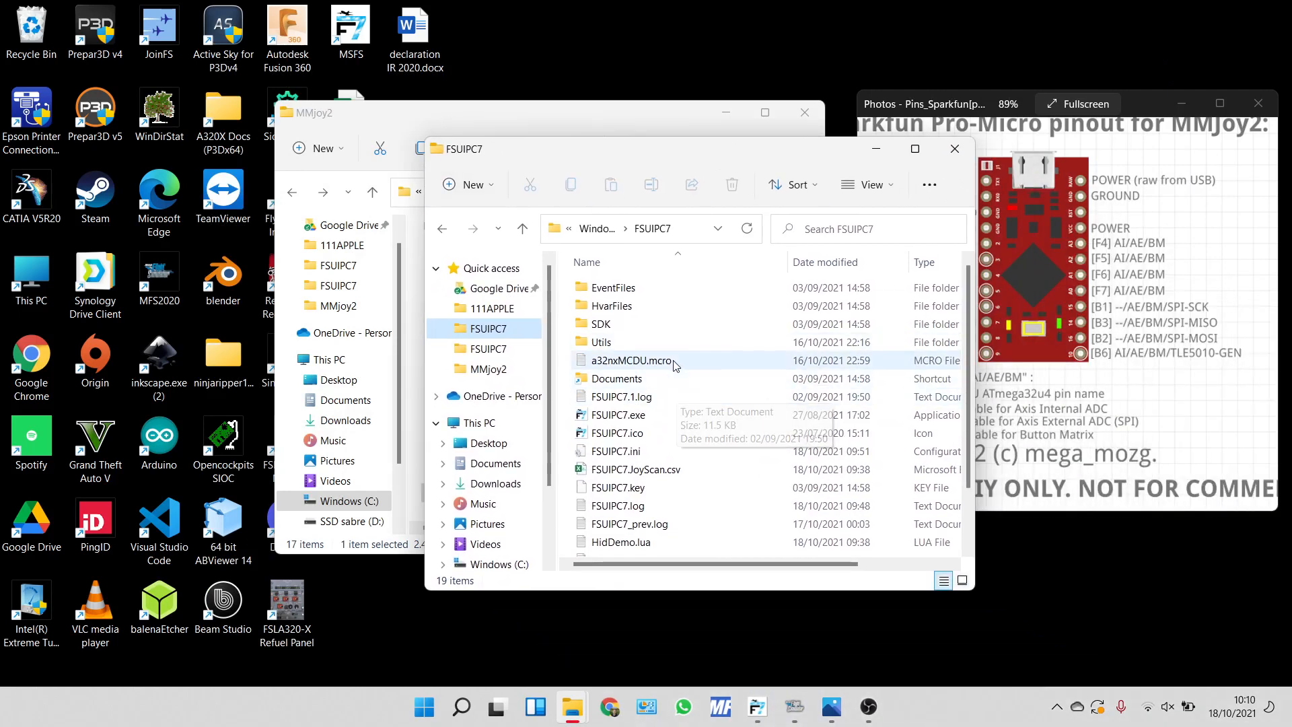
left_click(666, 386)
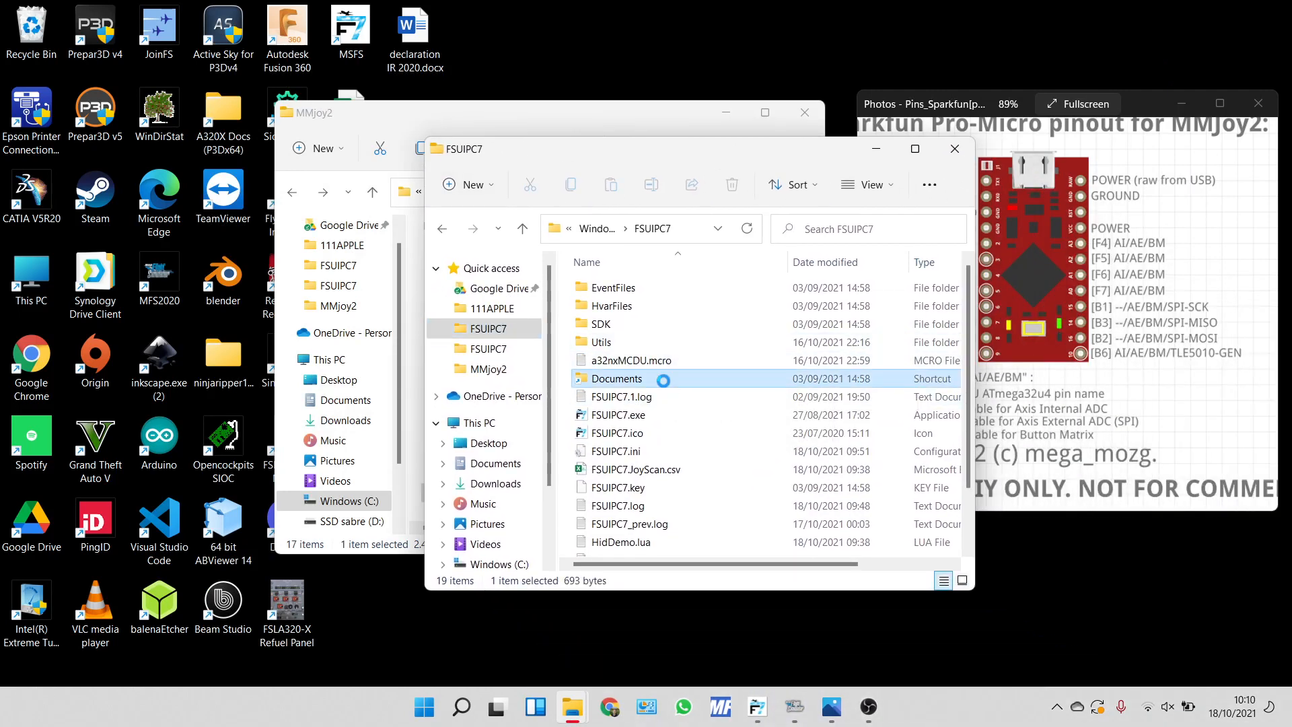
double_click(666, 386)
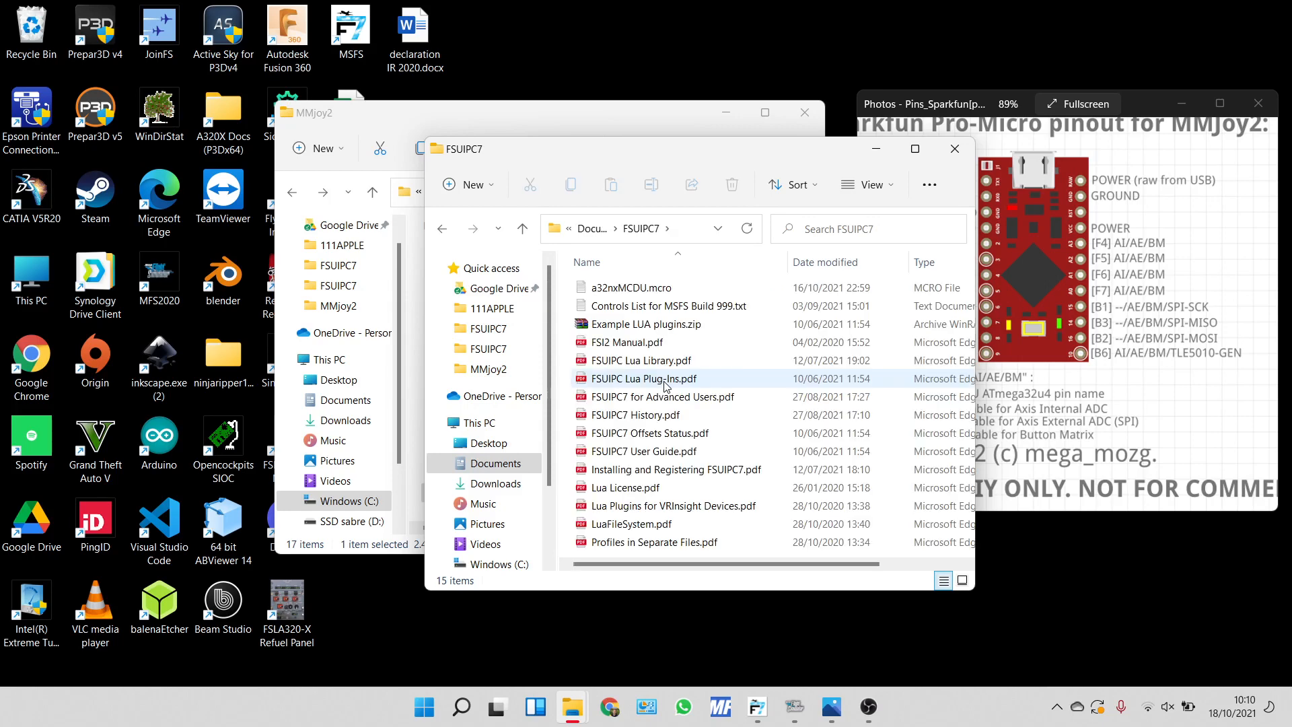
Open HidDemo.lua from the Example LUA plugins folder inside Example LUA plugins.zip.
double_click(645, 324)
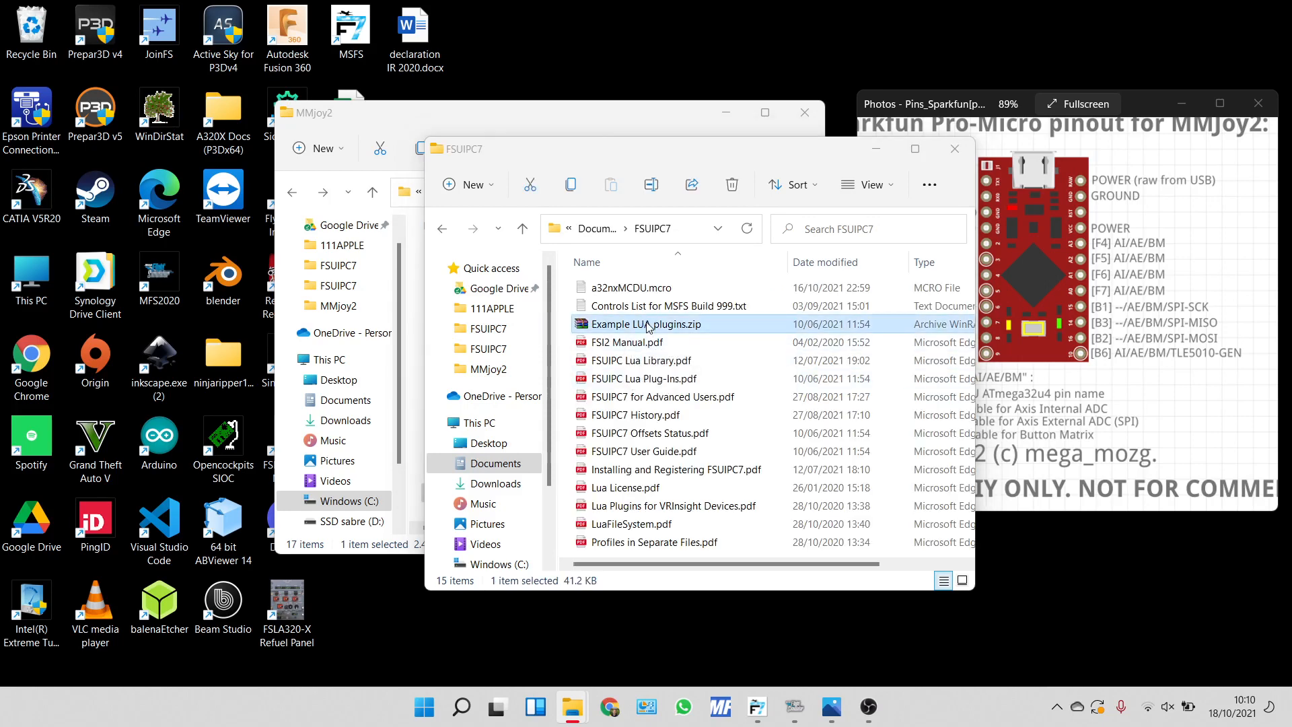
double_click(152, 250)
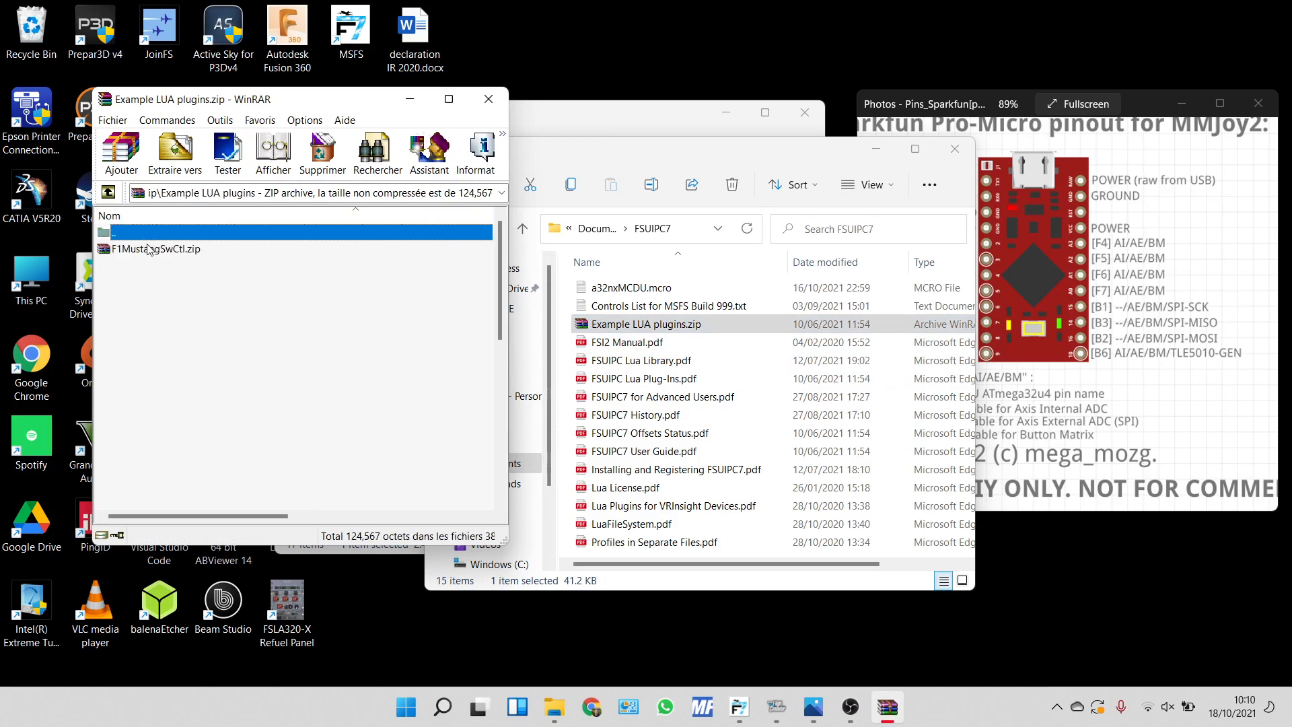
double_click(118, 395)
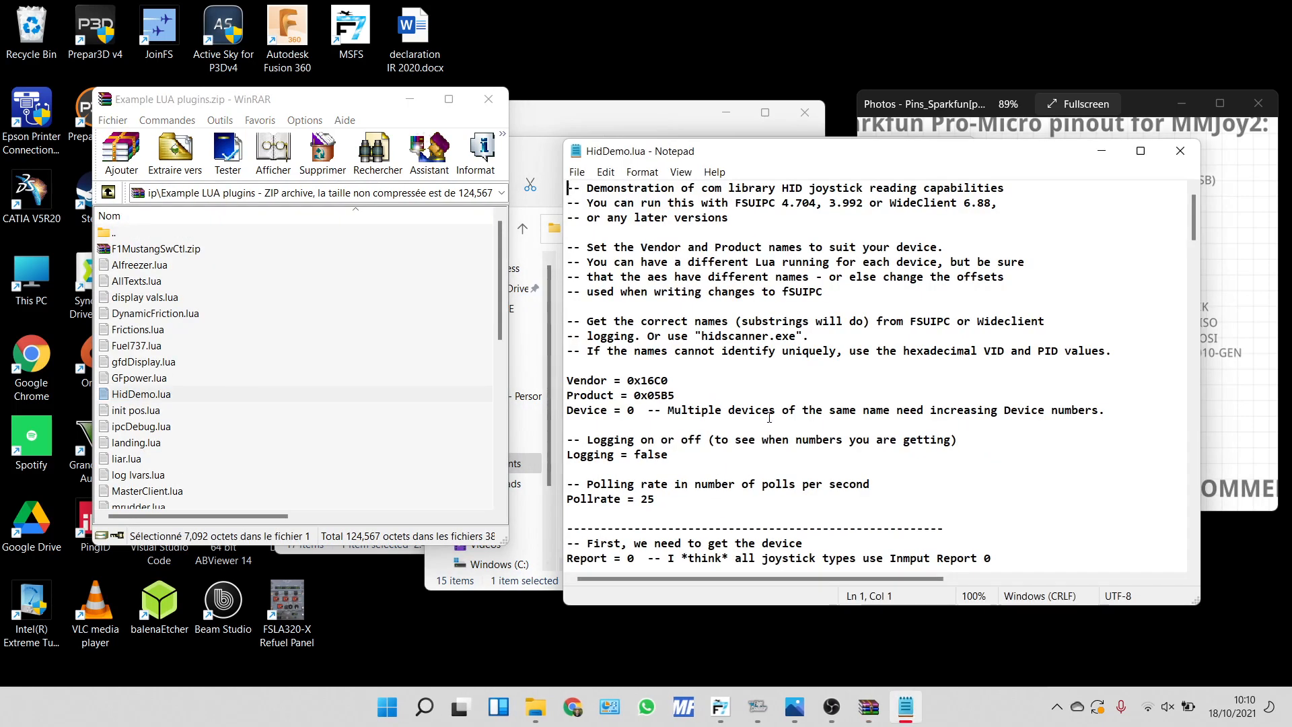
Examine the Vendor and Product lines in HidDemo.lua, and close the script and the archive.
scroll(674, 350, "down", 2)
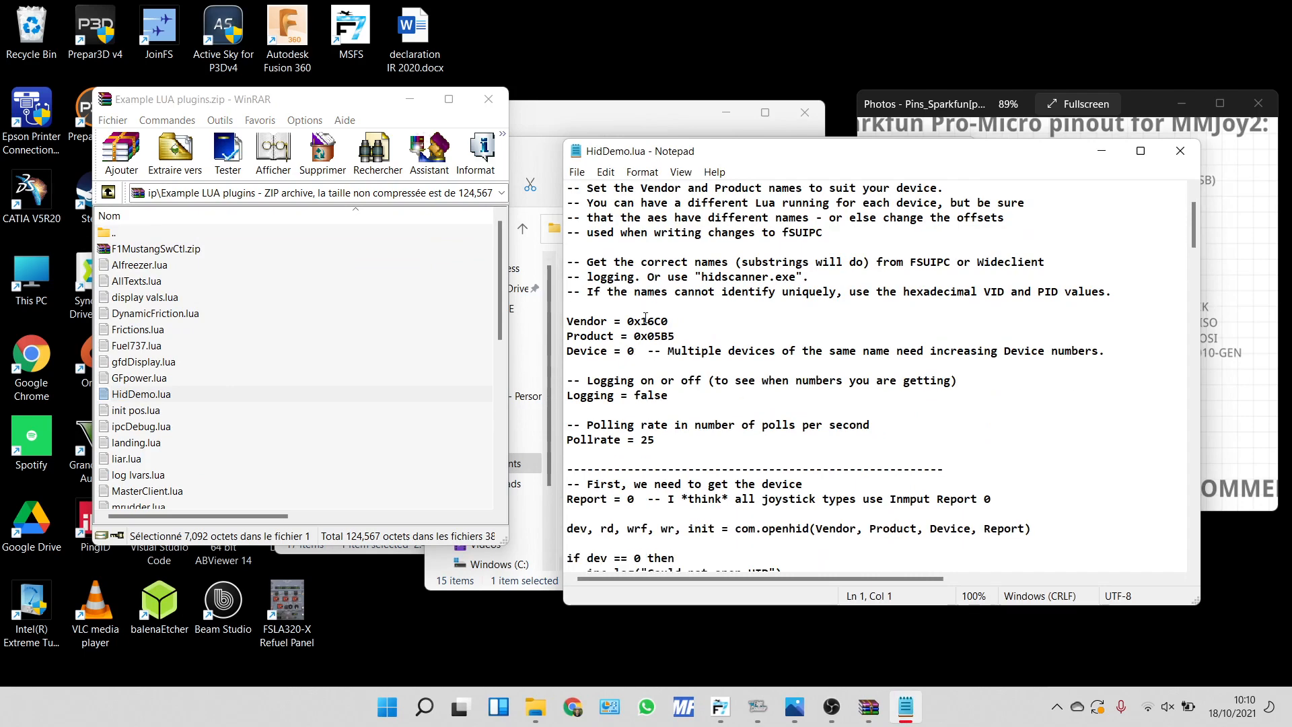
left_click_drag(568, 321, 677, 339)
left_click(727, 339)
left_click(1180, 151)
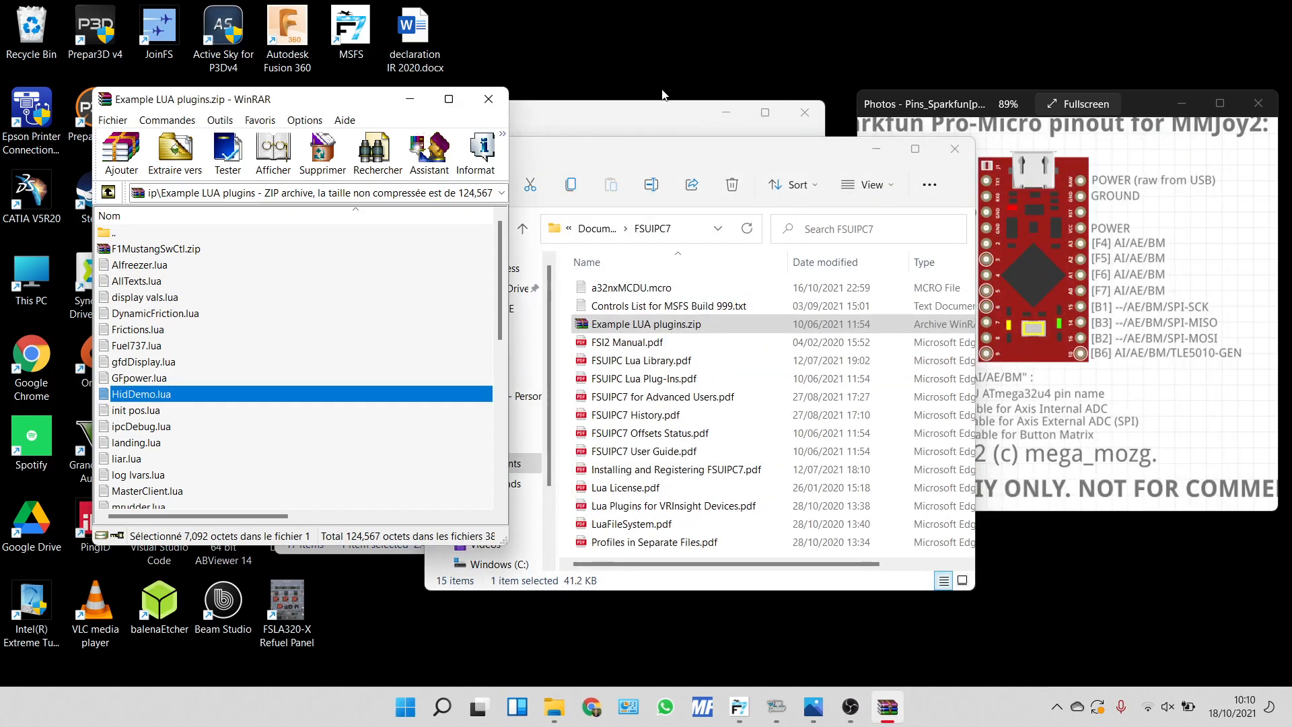
left_click(488, 99)
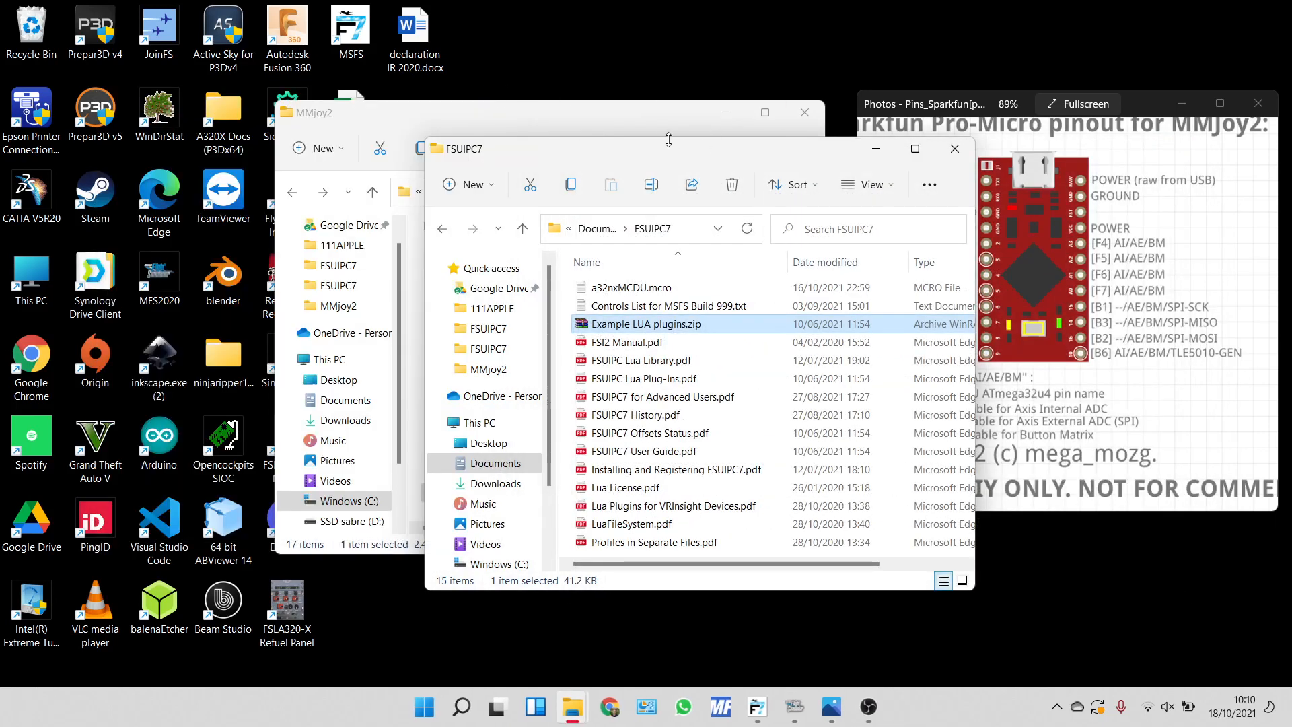
left_click(640, 130)
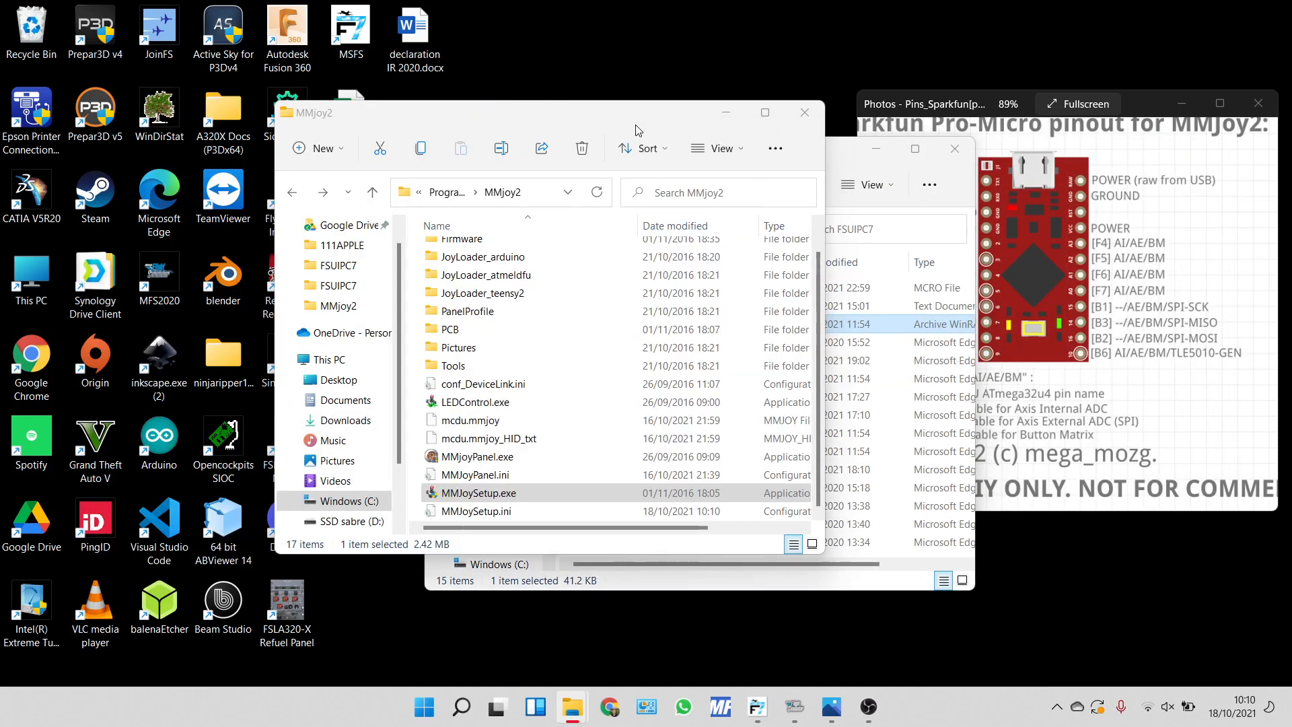
left_click(764, 700)
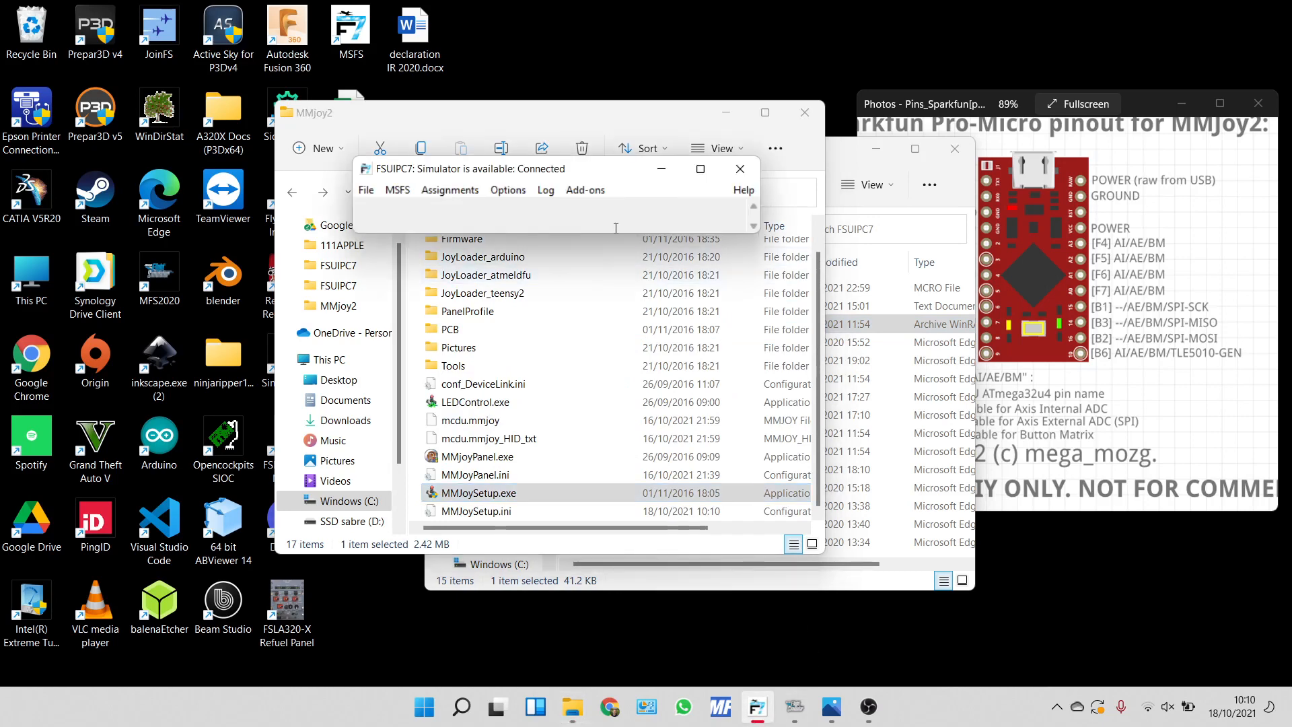
left_click(538, 367)
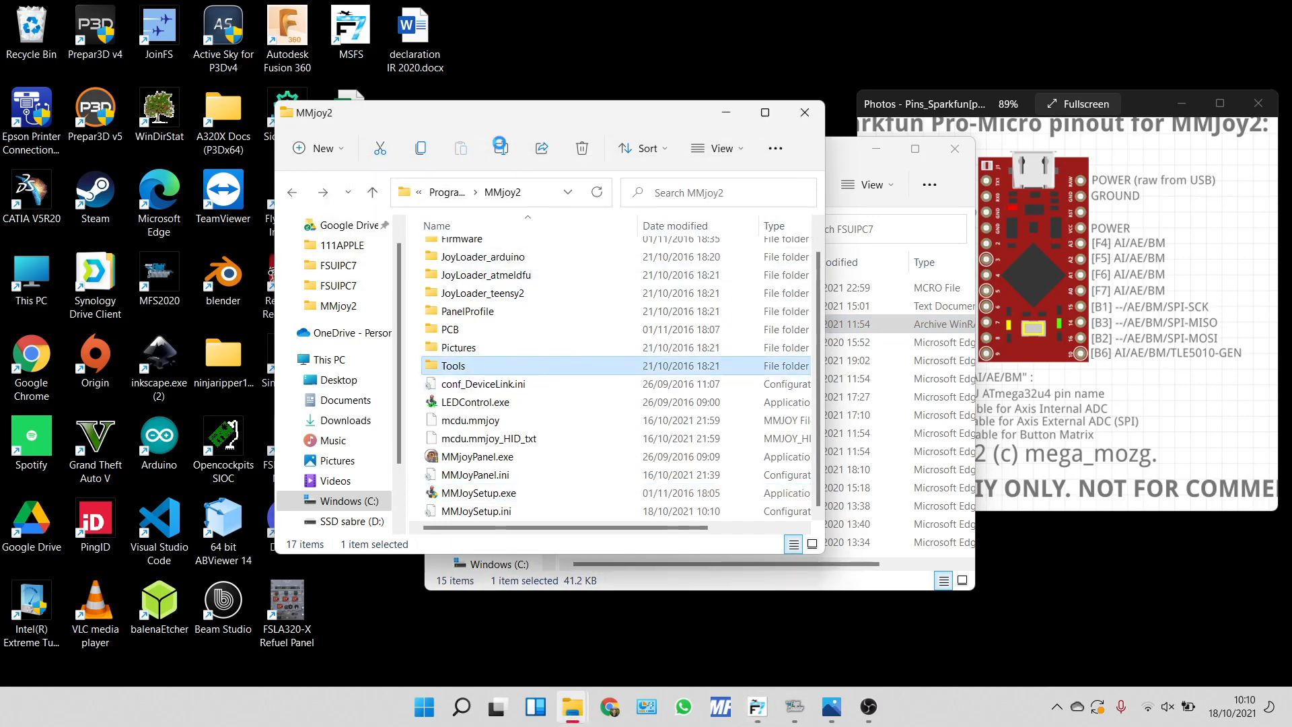
left_click(899, 294)
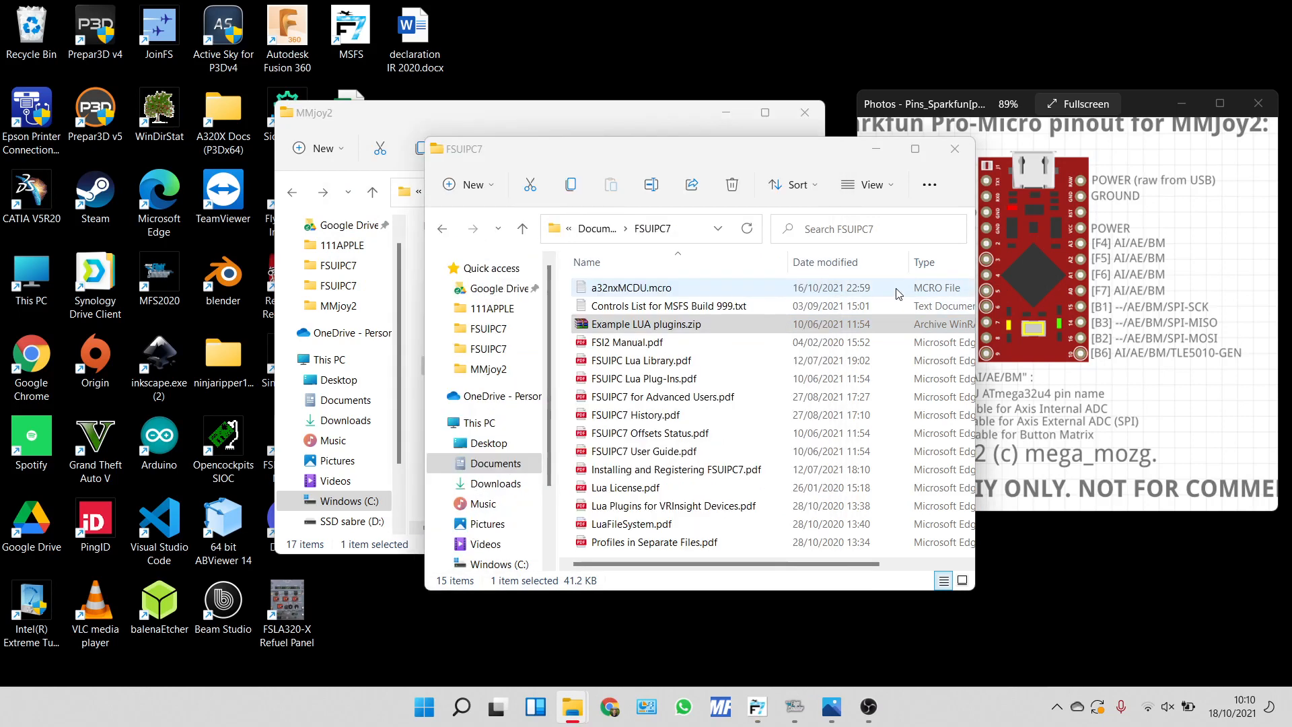
Run HidScanner.exe from the FSUIPC7 Utils folder and highlight the MMJoy2 device's Vendor and Product IDs in its log.
key("alt+Left")
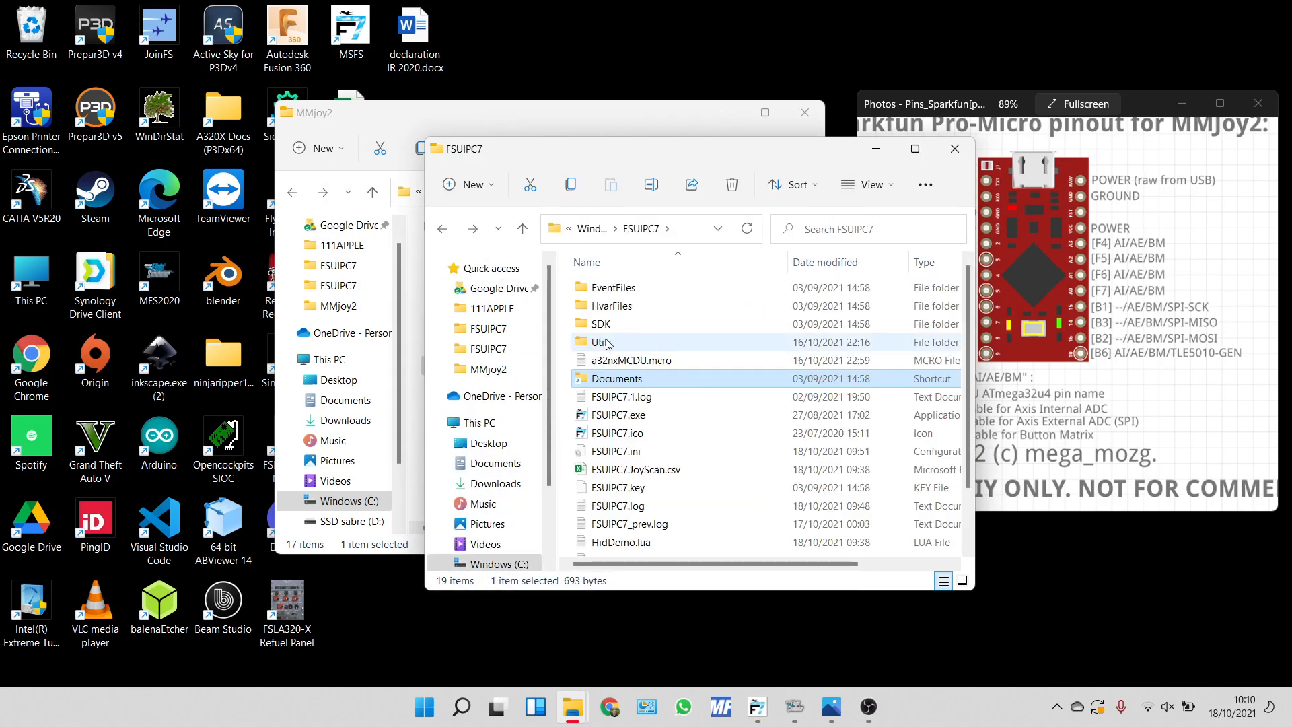
double_click(606, 343)
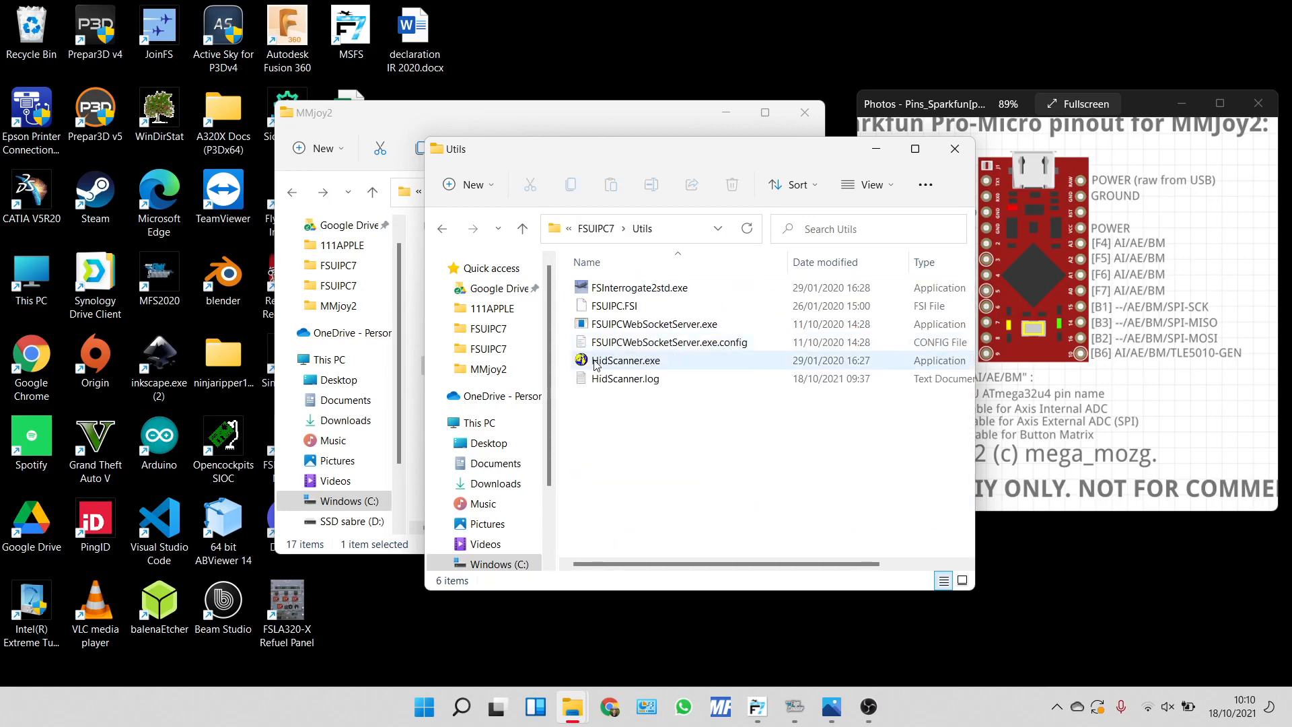
double_click(595, 363)
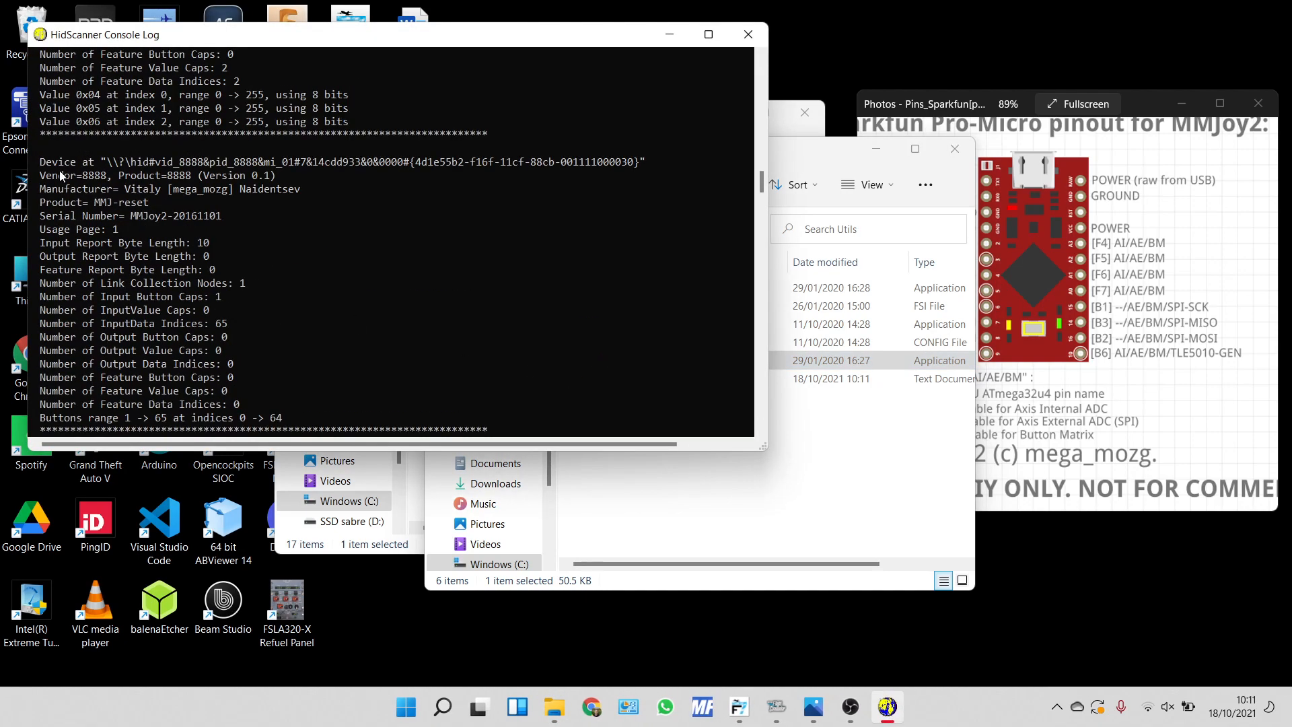
left_click_drag(78, 177, 190, 178)
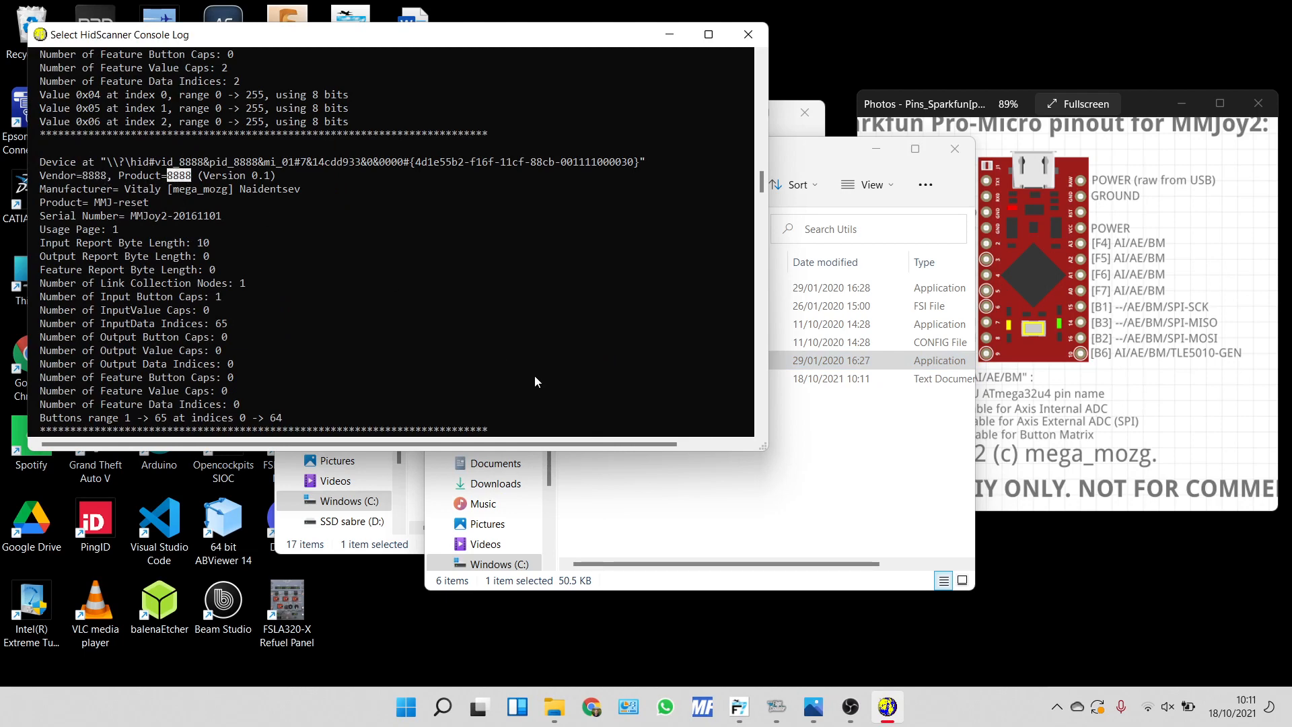
Open HidDemo.lua from the FSUIPC7 installation folder, check its Vendor and Product lines, and close the script.
left_click(836, 481)
key("alt+Left")
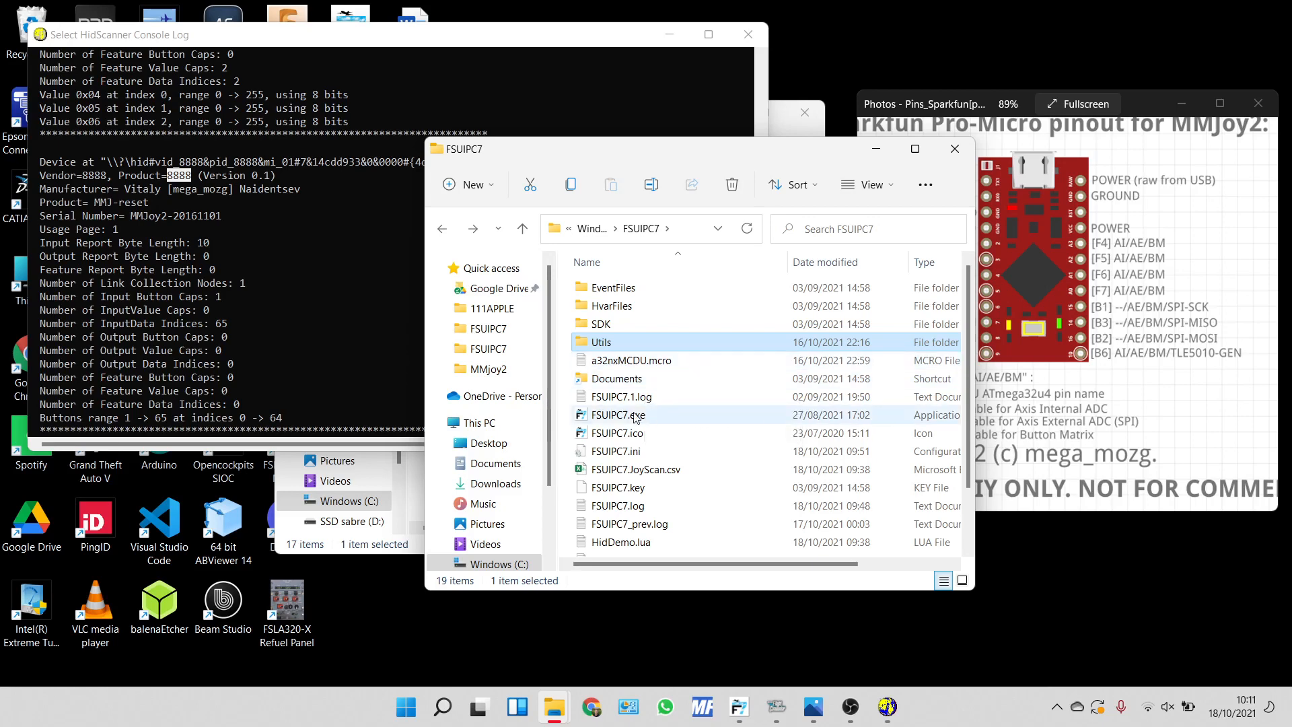
scroll(642, 471, "down", 2)
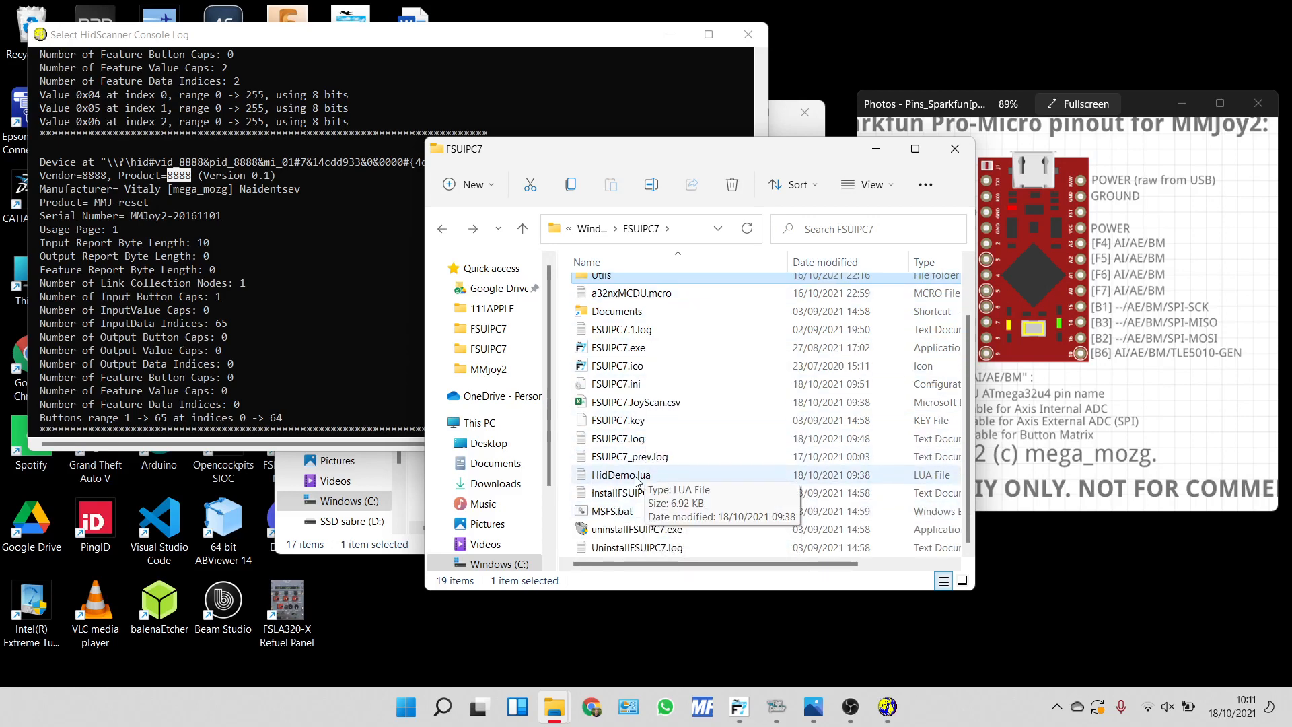
double_click(636, 476)
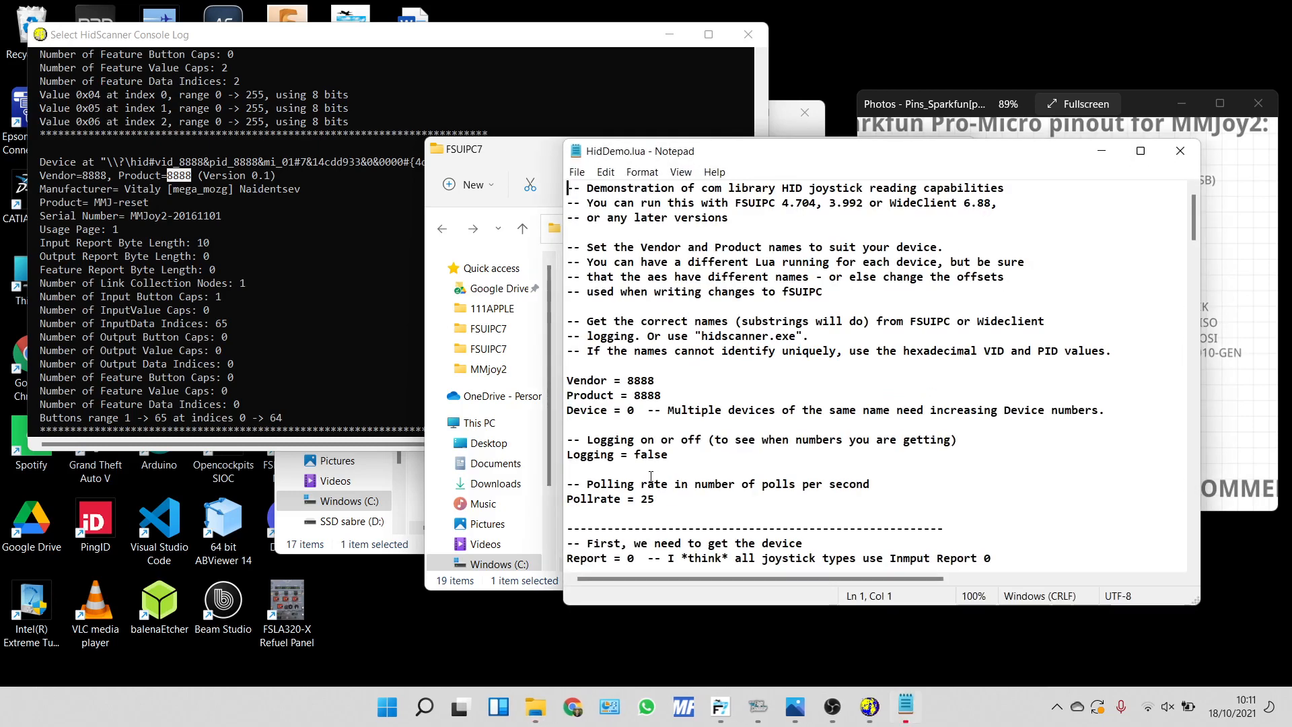
left_click_drag(572, 378, 663, 396)
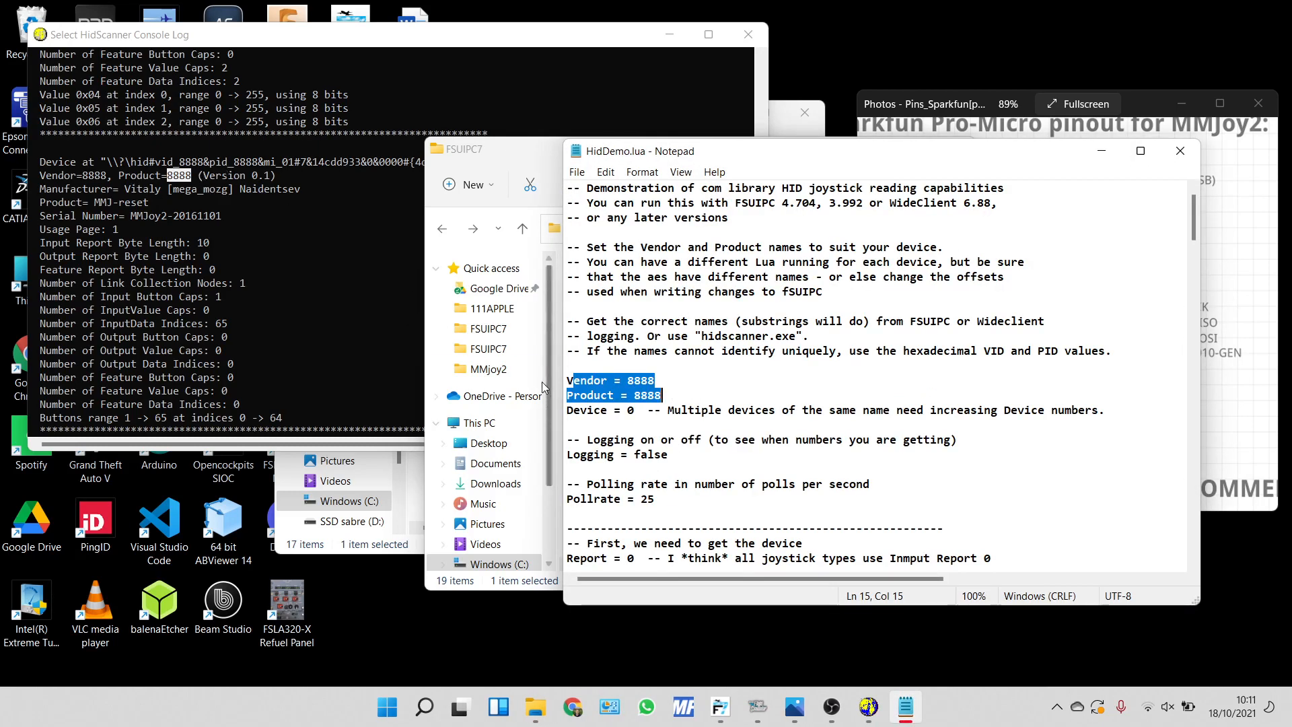
left_click(1180, 150)
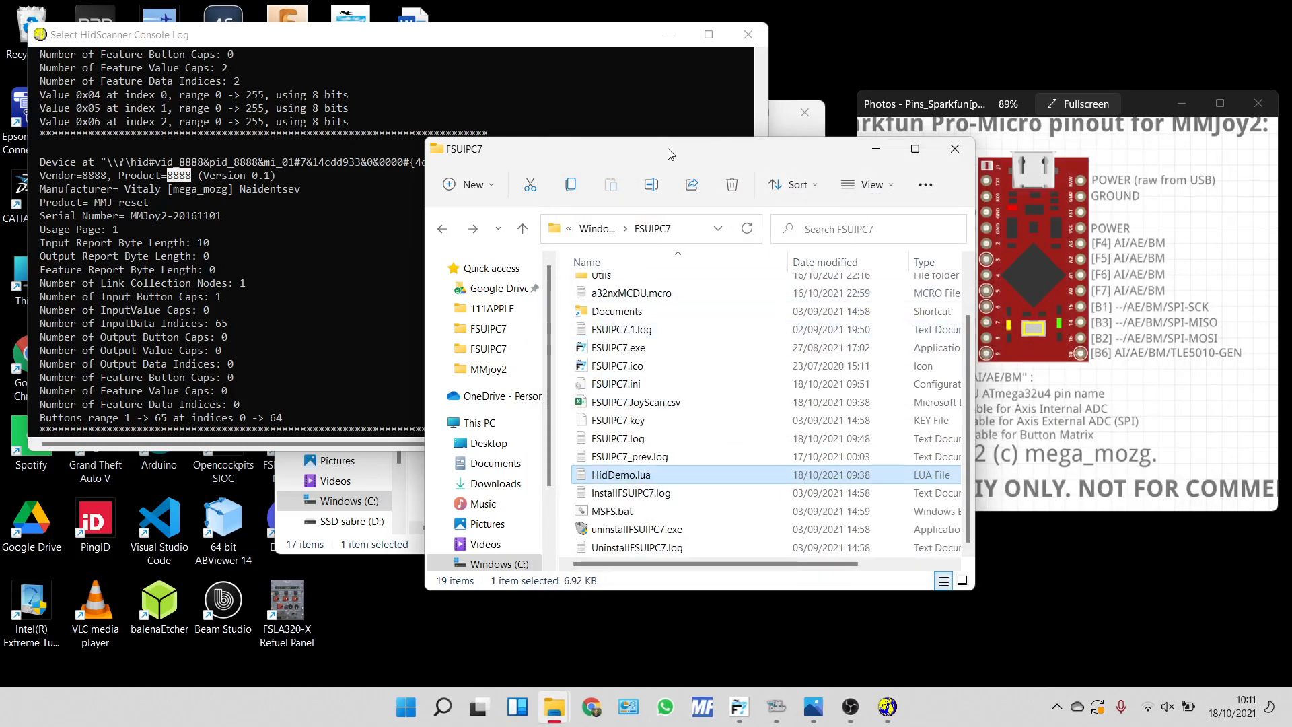
Close the HidScanner log, the Pro-Micro pinout image and the MMjoy2 folder window.
left_click(591, 73)
left_click(749, 37)
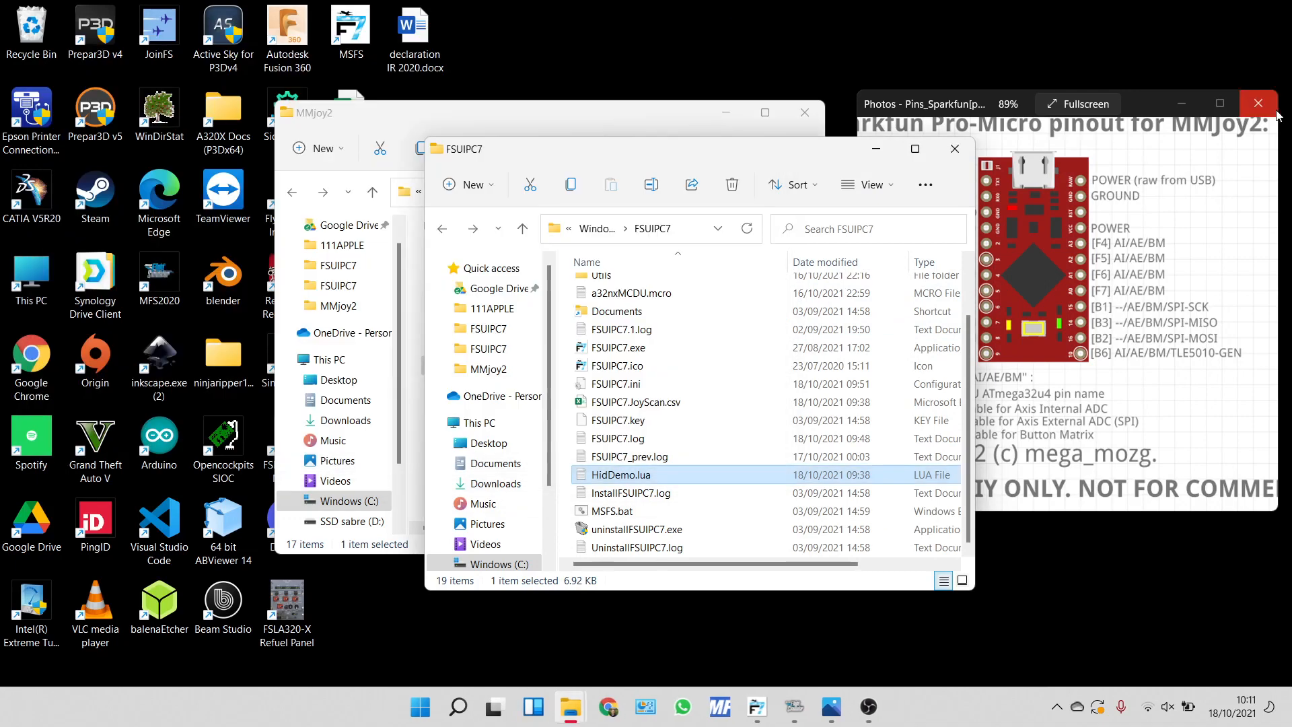
left_click(1258, 103)
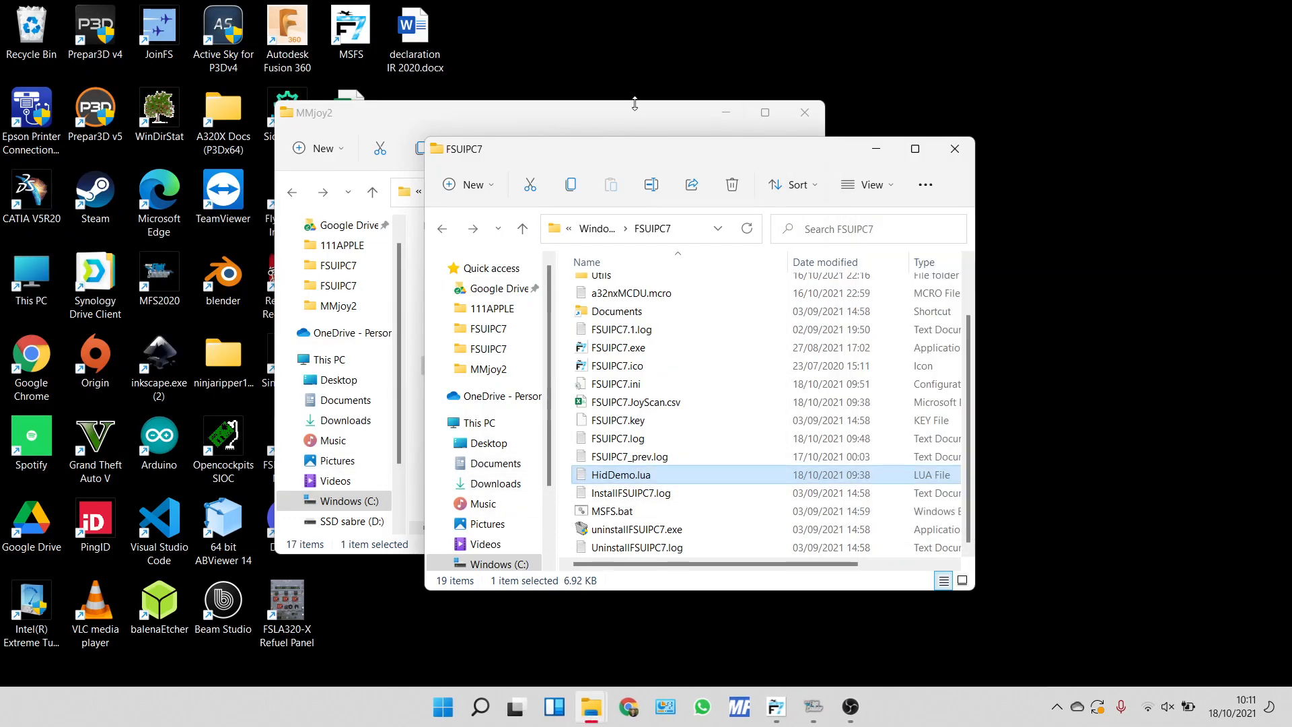
left_click(619, 114)
left_click(804, 112)
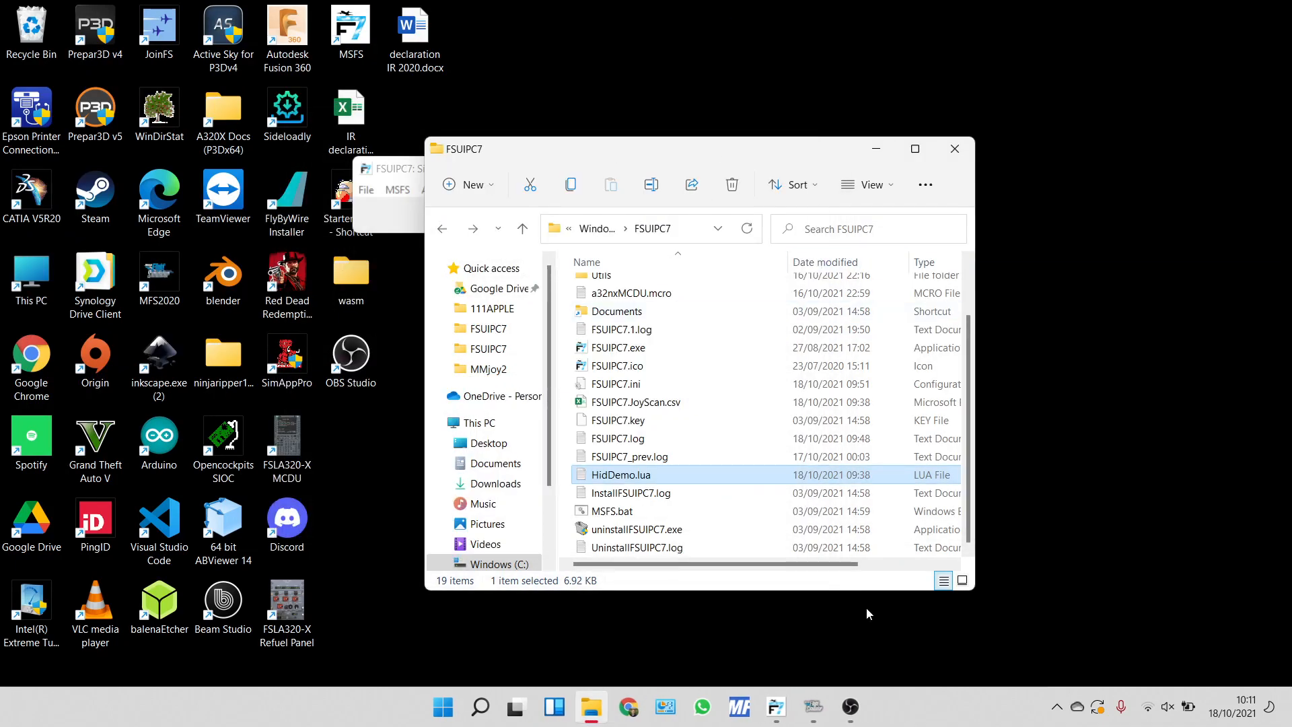
Switch to Microsoft Flight Simulator, bring up the FSUIPC7 window over it, and move that window clear of the MCDU.
left_click(813, 707)
left_click_drag(595, 465, 643, 352)
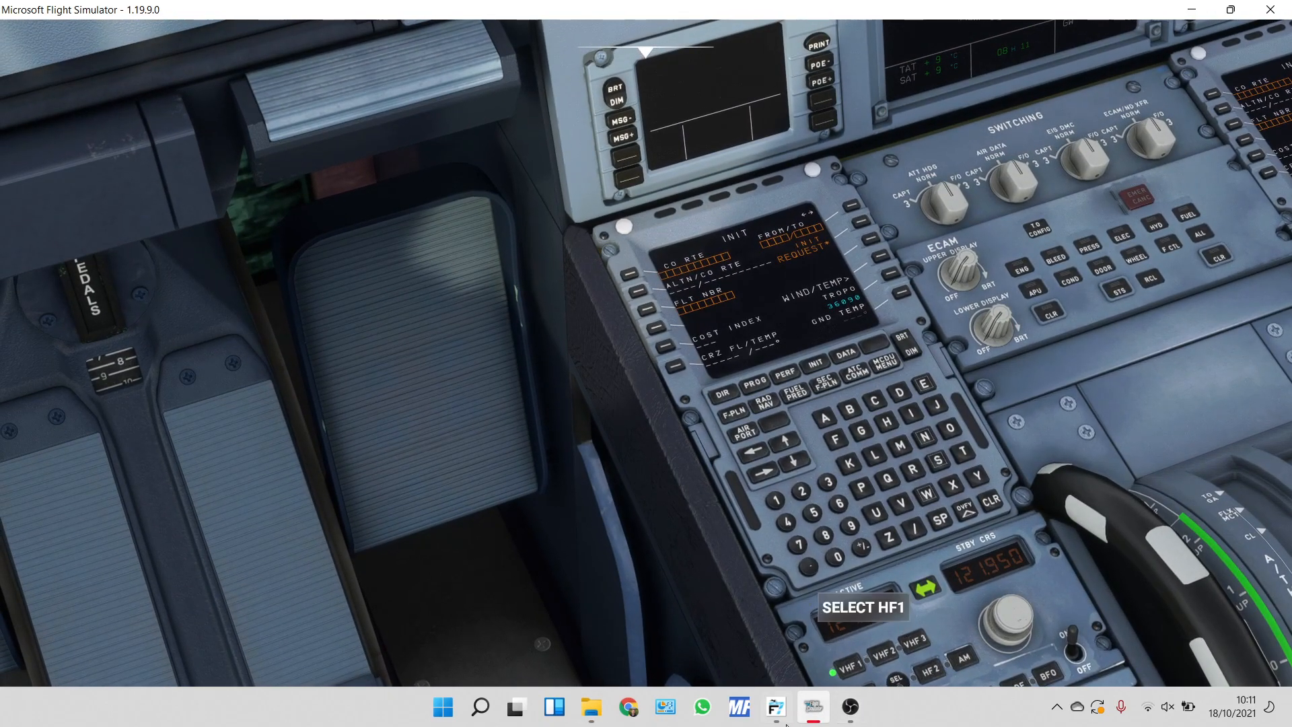
key("alt+f")
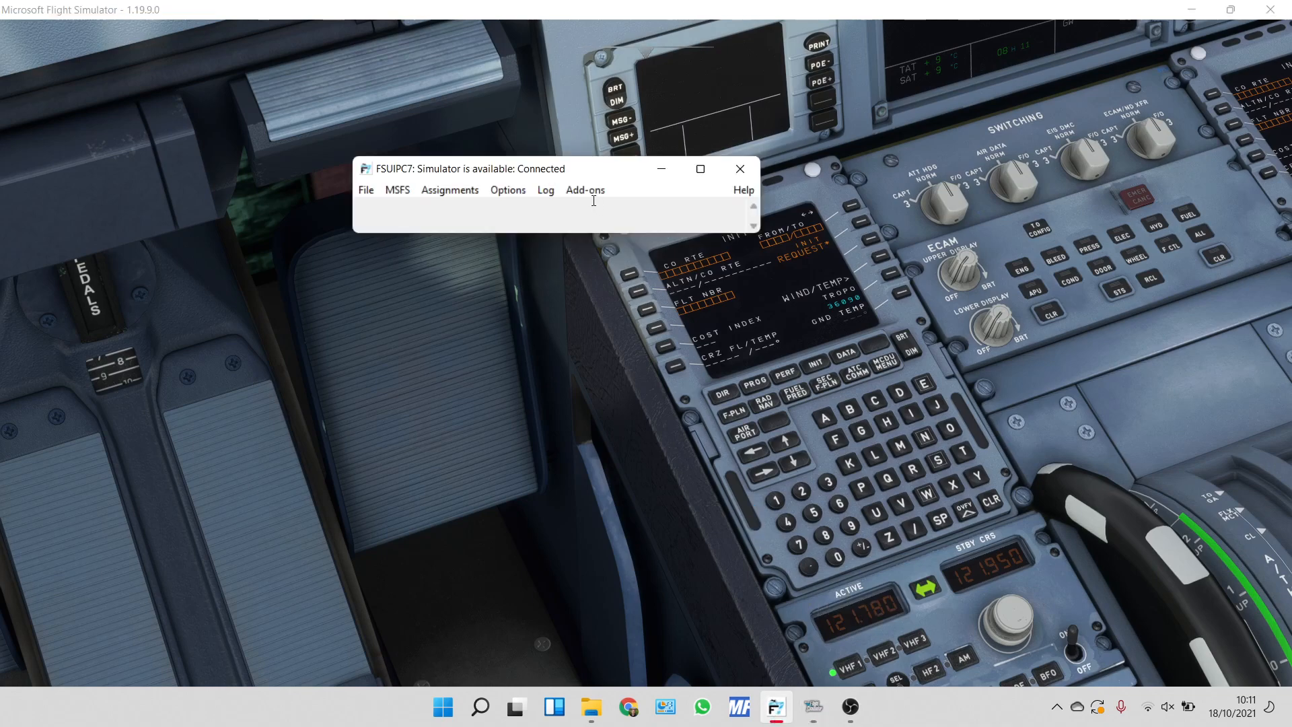
left_click_drag(556, 172, 348, 138)
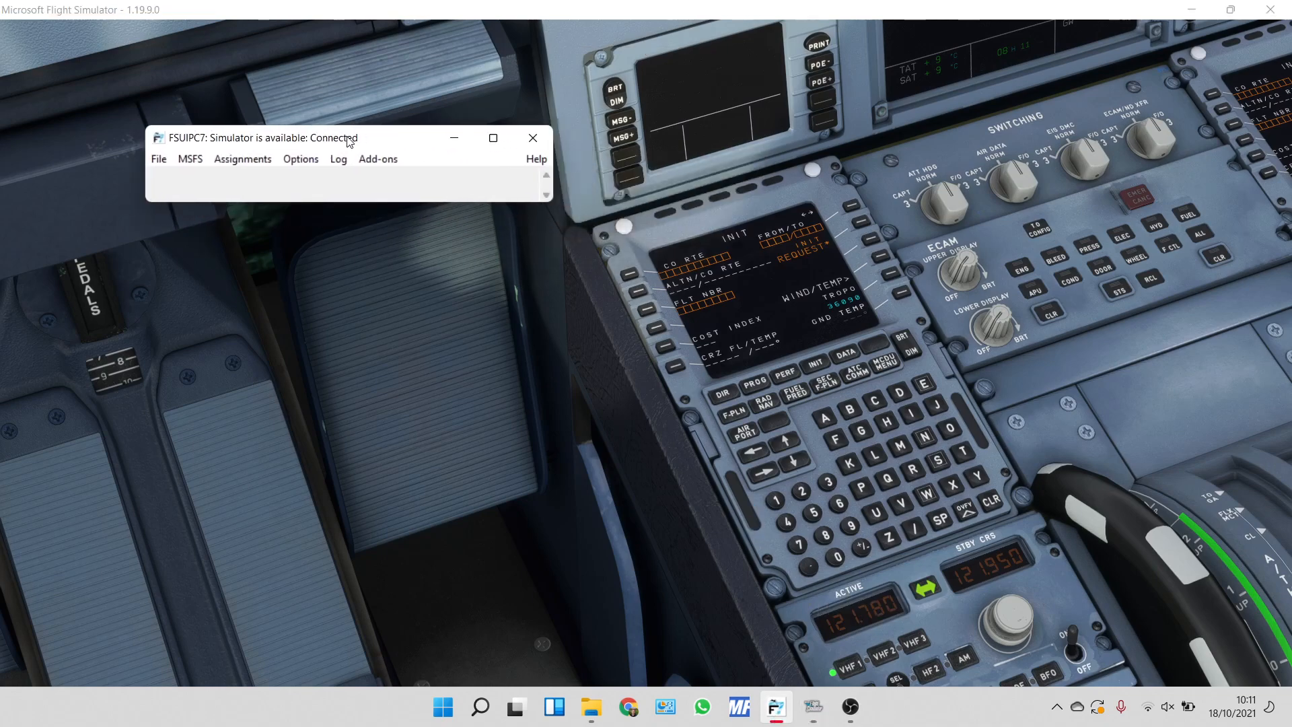
List the aircraft's Hvars through the FSUIPC7 WASM add-on and maximize the window showing them.
left_click(375, 166)
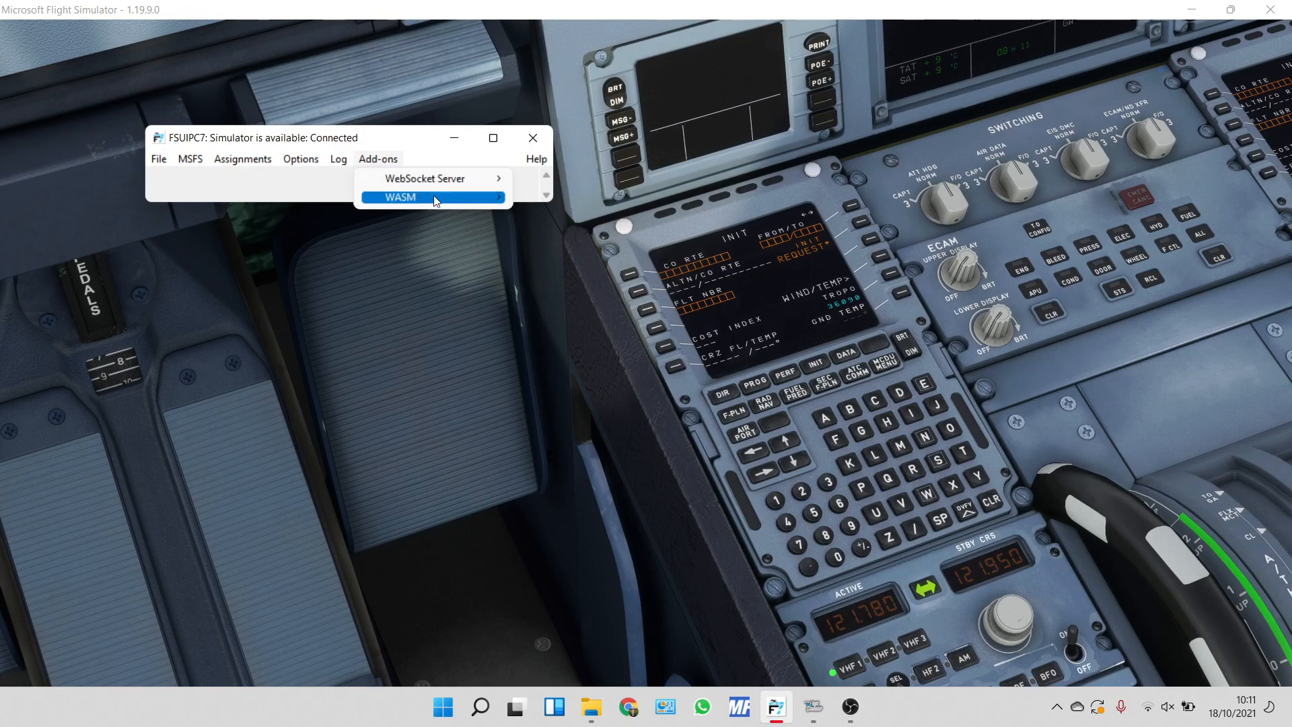
mouse_move(457, 198)
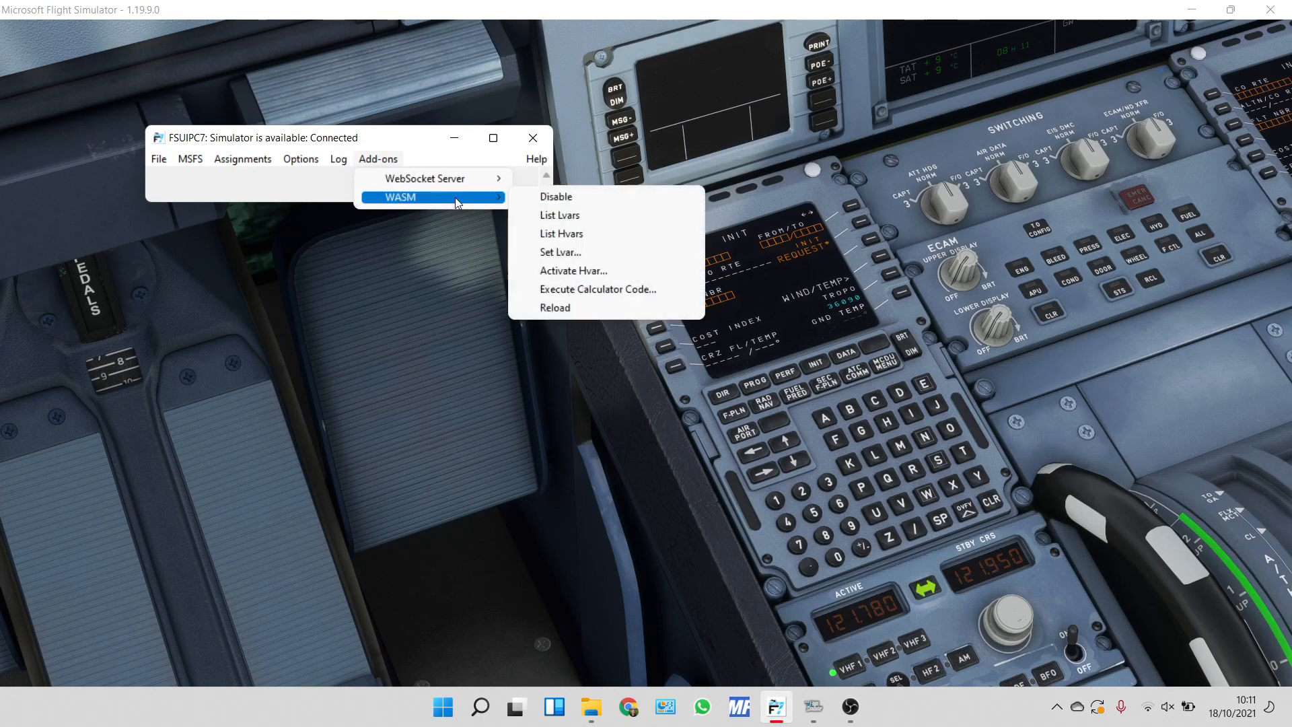
left_click(583, 233)
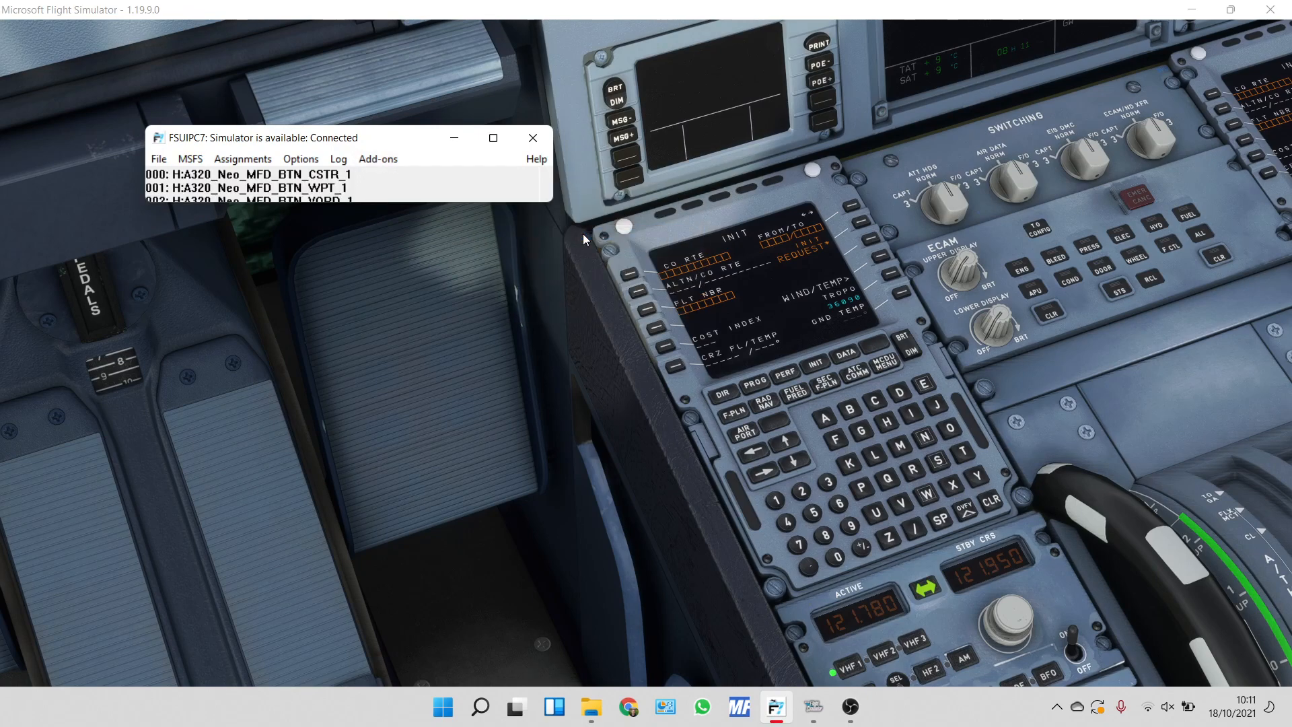
left_click(493, 139)
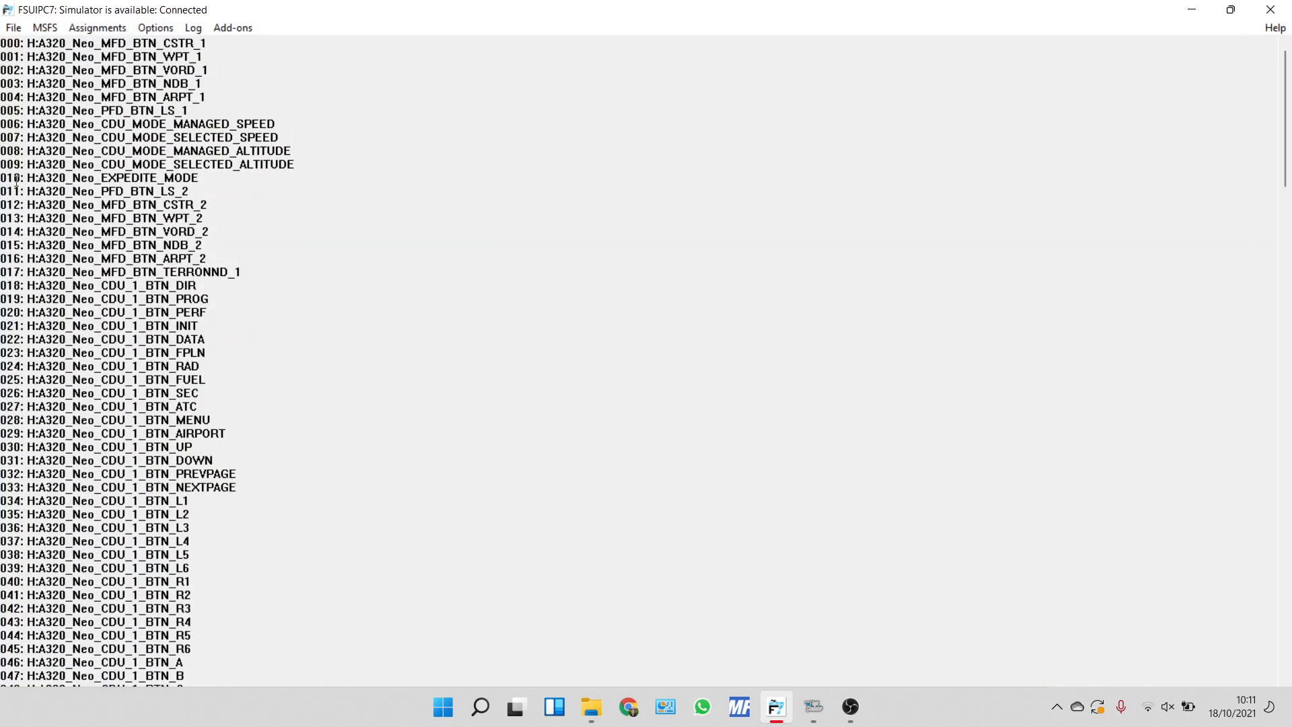
Examine the A320_Neo_CDU_1 button entries in the Hvar list and select the block from 018 (DIR) through 087 (CLR).
left_click_drag(25, 190, 40, 272)
left_click(88, 340)
left_click_drag(103, 285, 140, 286)
scroll(253, 297, "down", 5)
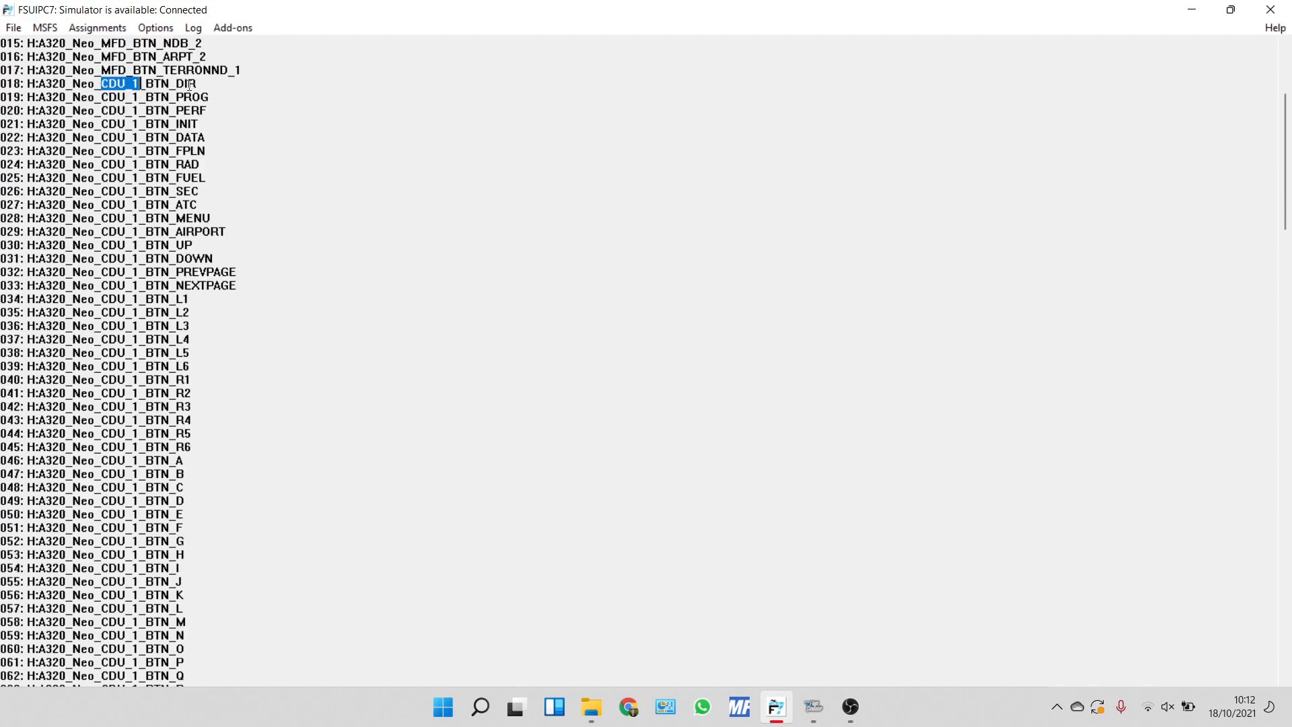
scroll(204, 271, "down", 5)
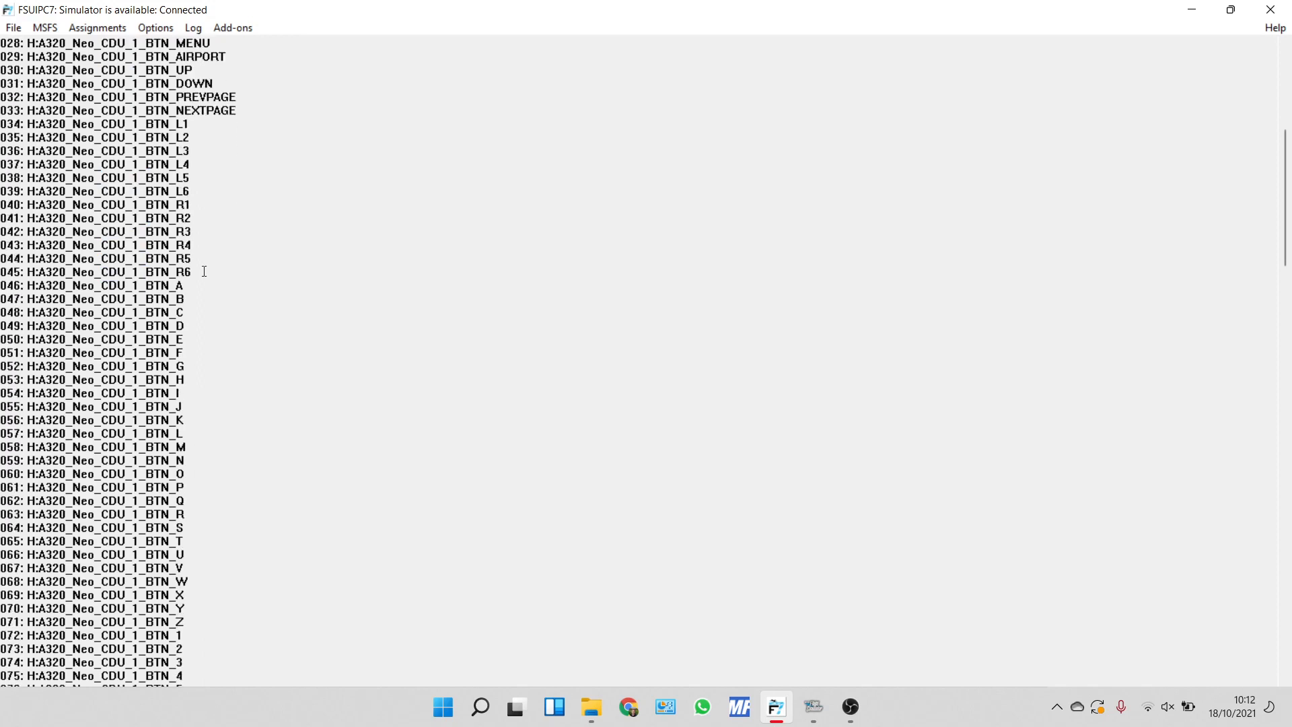
scroll(191, 277, "down", 8)
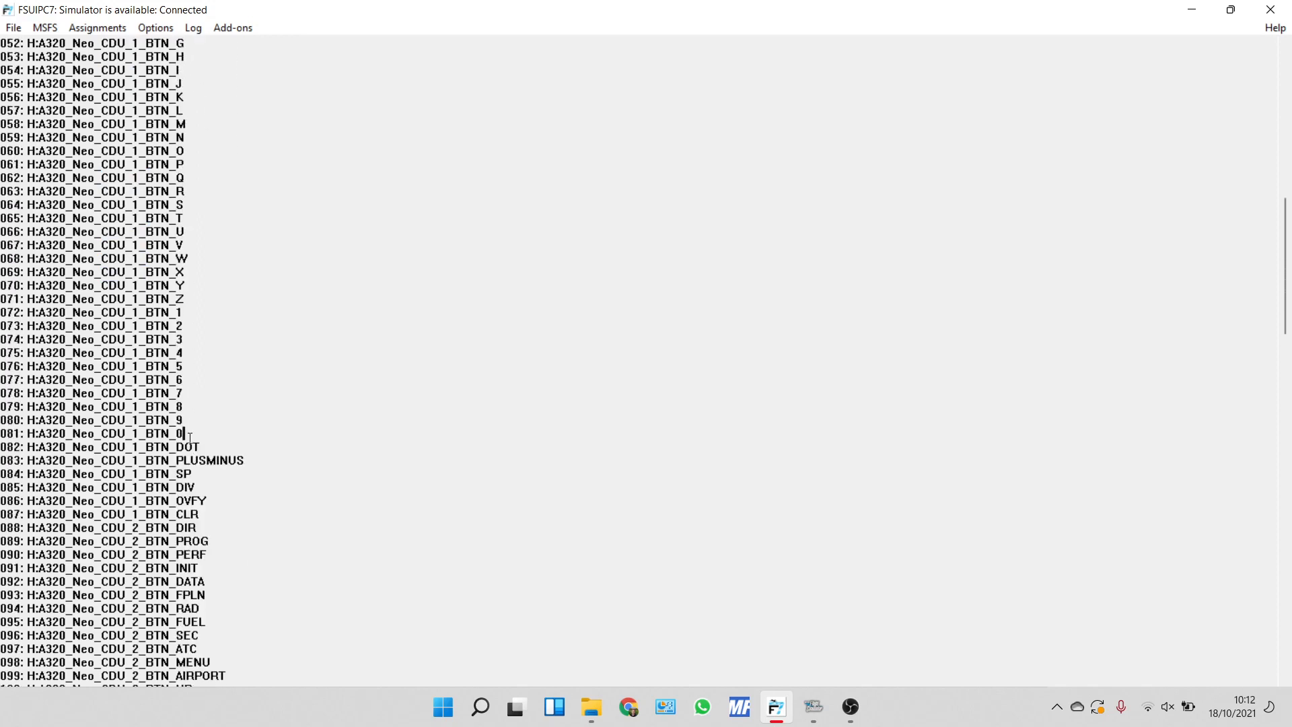
left_click_drag(189, 438, 163, 436)
left_click_drag(213, 515, 2, 272)
left_click(2, 123)
left_click_drag(220, 511, 2, 284)
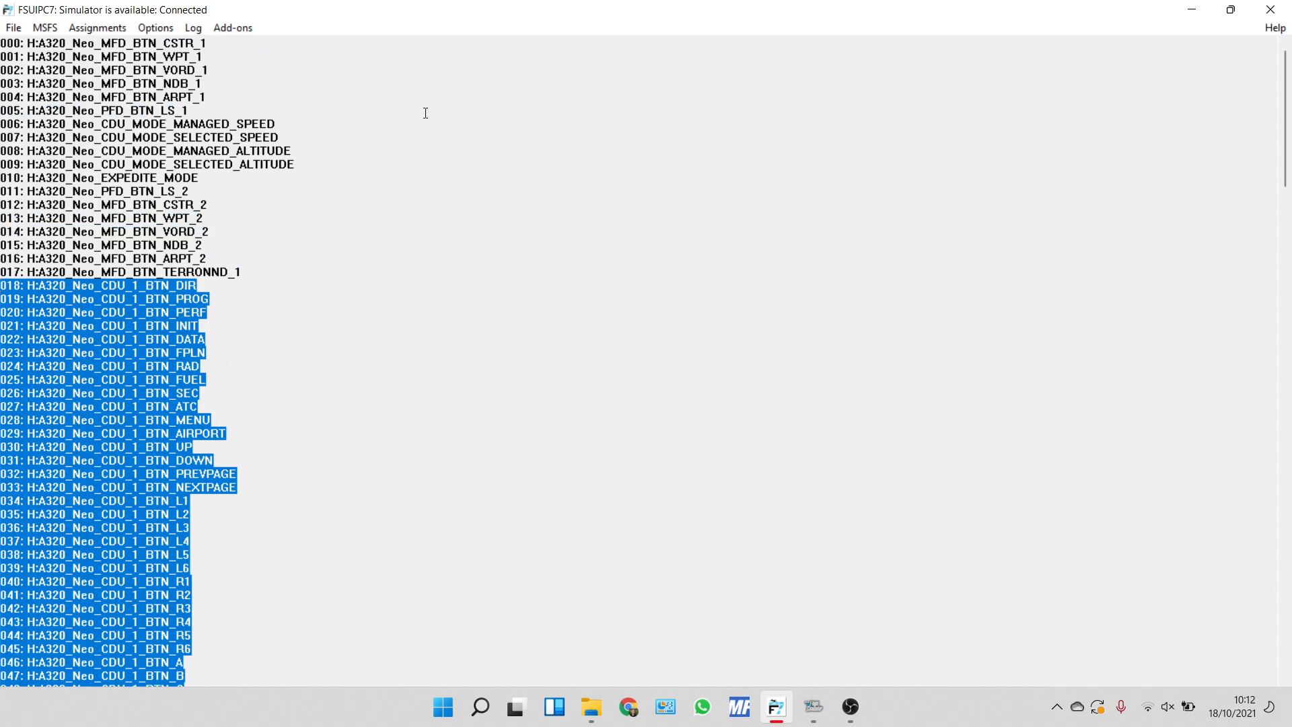
Restore the FSUIPC7 window to its smaller size and open a32nxMCDU.mcro from the FSUIPC7 folder.
left_click(1231, 9)
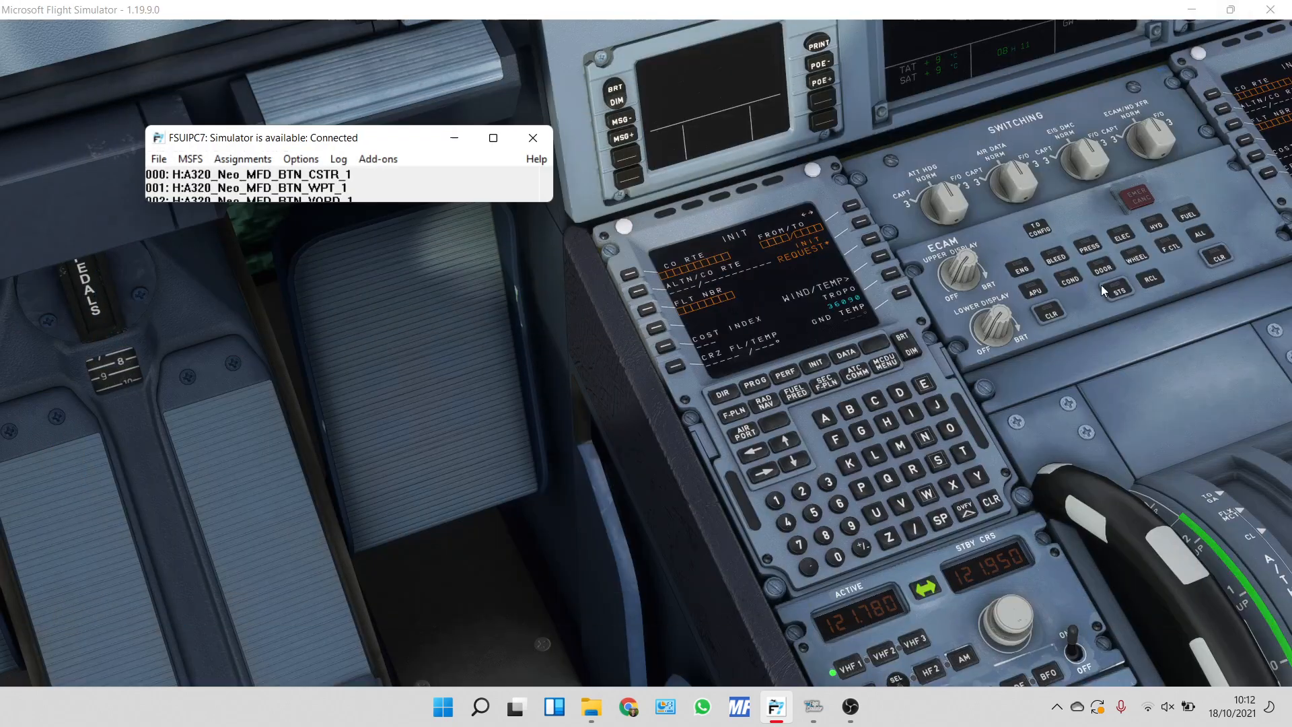
mouse_move(794, 721)
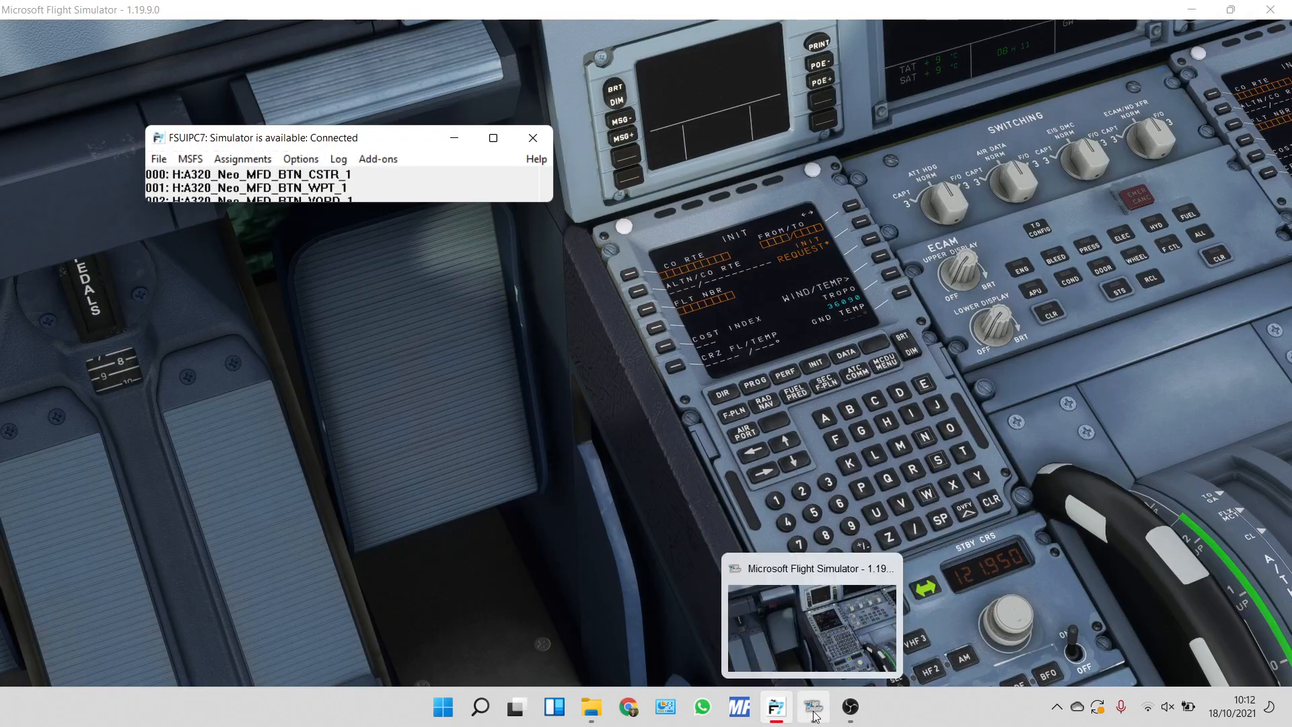
left_click(591, 706)
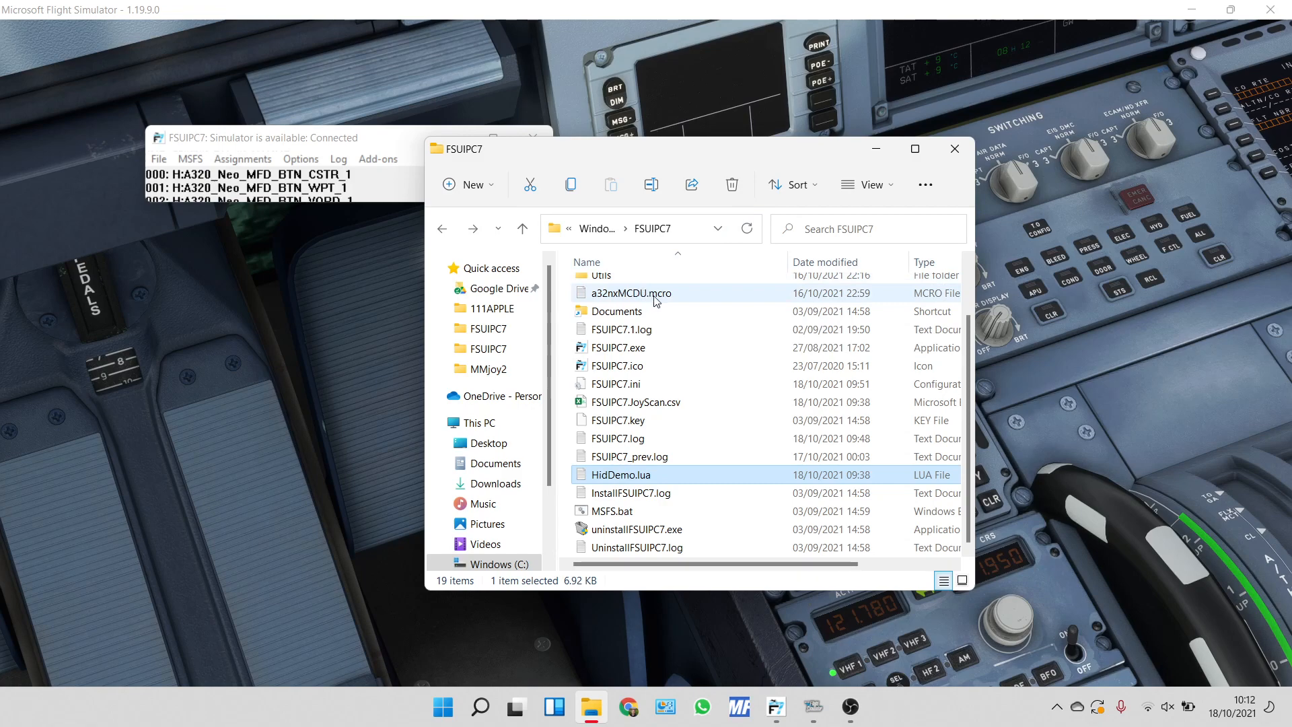
left_click(656, 301)
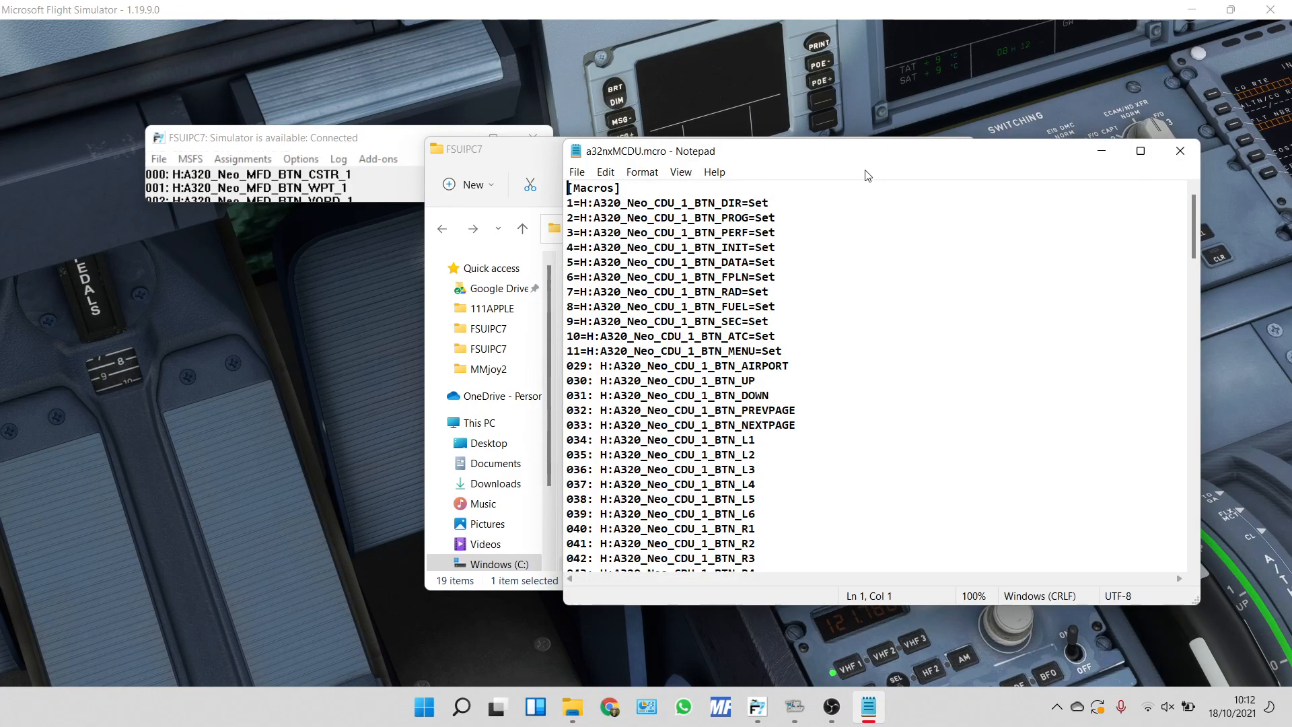
Examine the [Macros] header and compare the converted and unconverted CDU_1 button lines in a32nxMCDU.mcro.
scroll(815, 320, "down", 1)
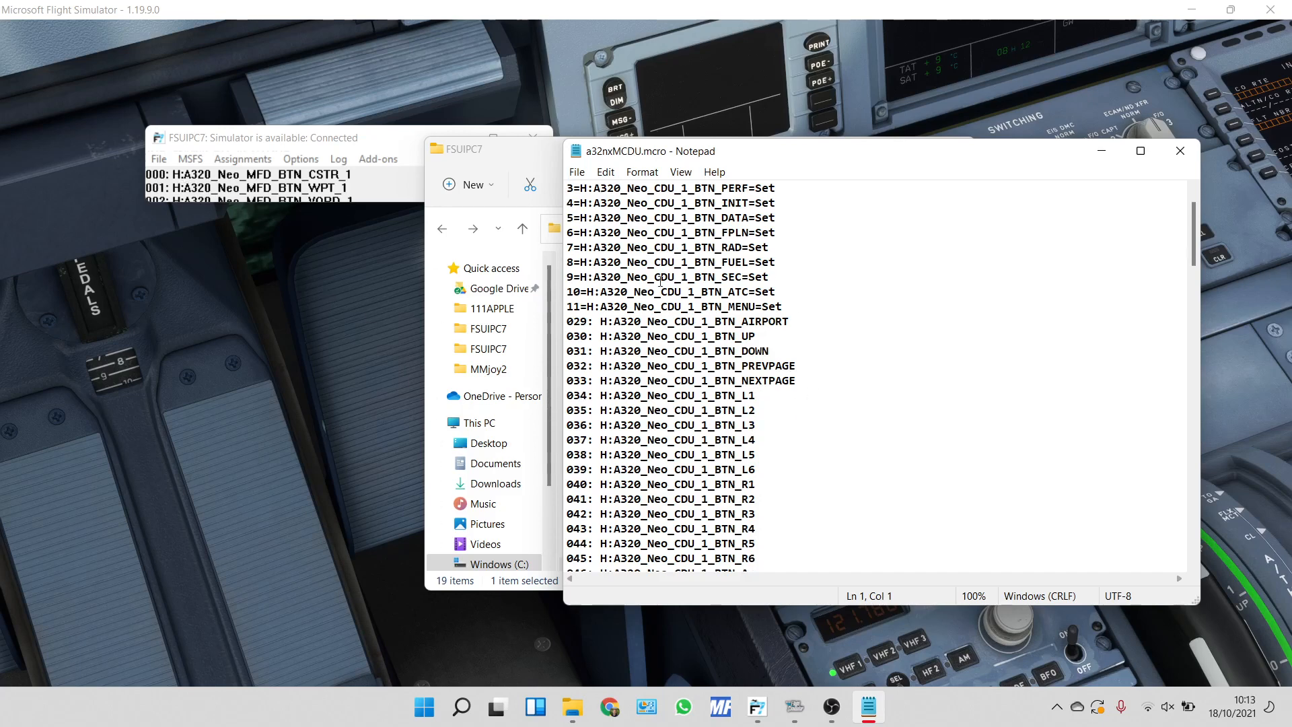
left_click_drag(603, 341, 807, 419)
left_click(893, 463)
left_click_drag(572, 380, 761, 397)
scroll(879, 449, "down", 2)
scroll(879, 450, "up", 4)
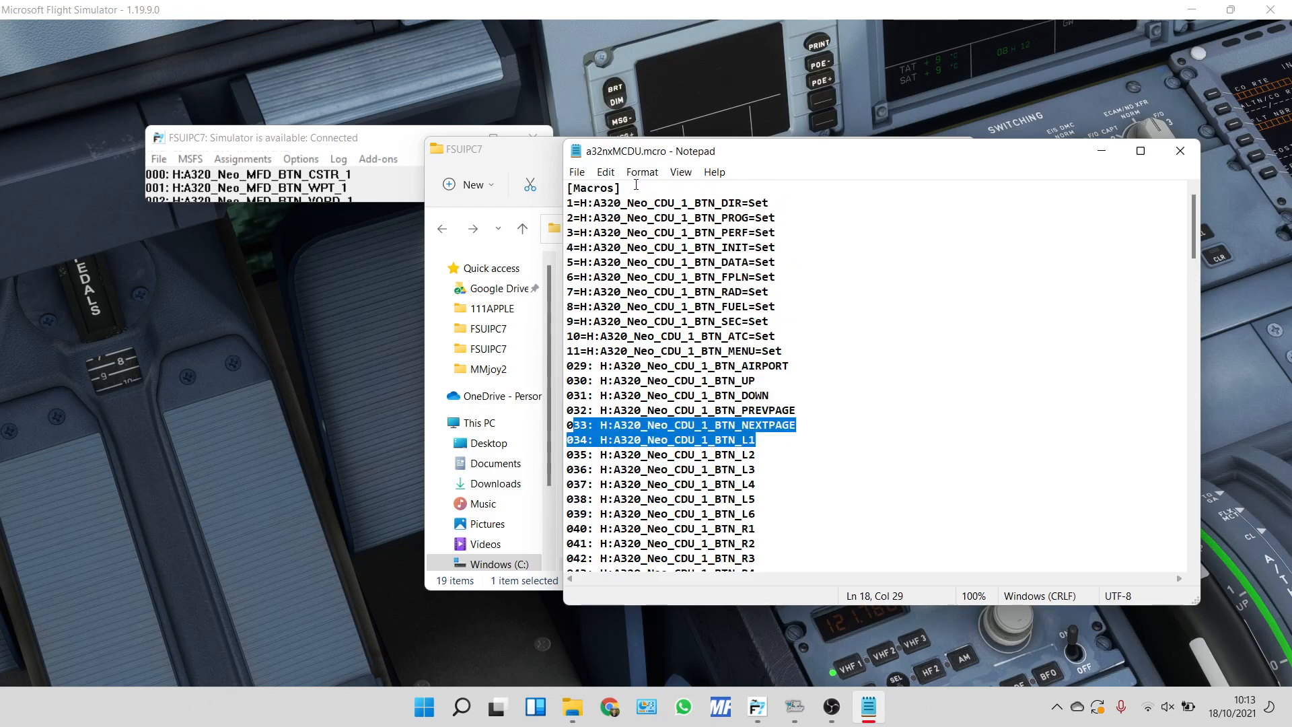
left_click_drag(636, 186, 572, 187)
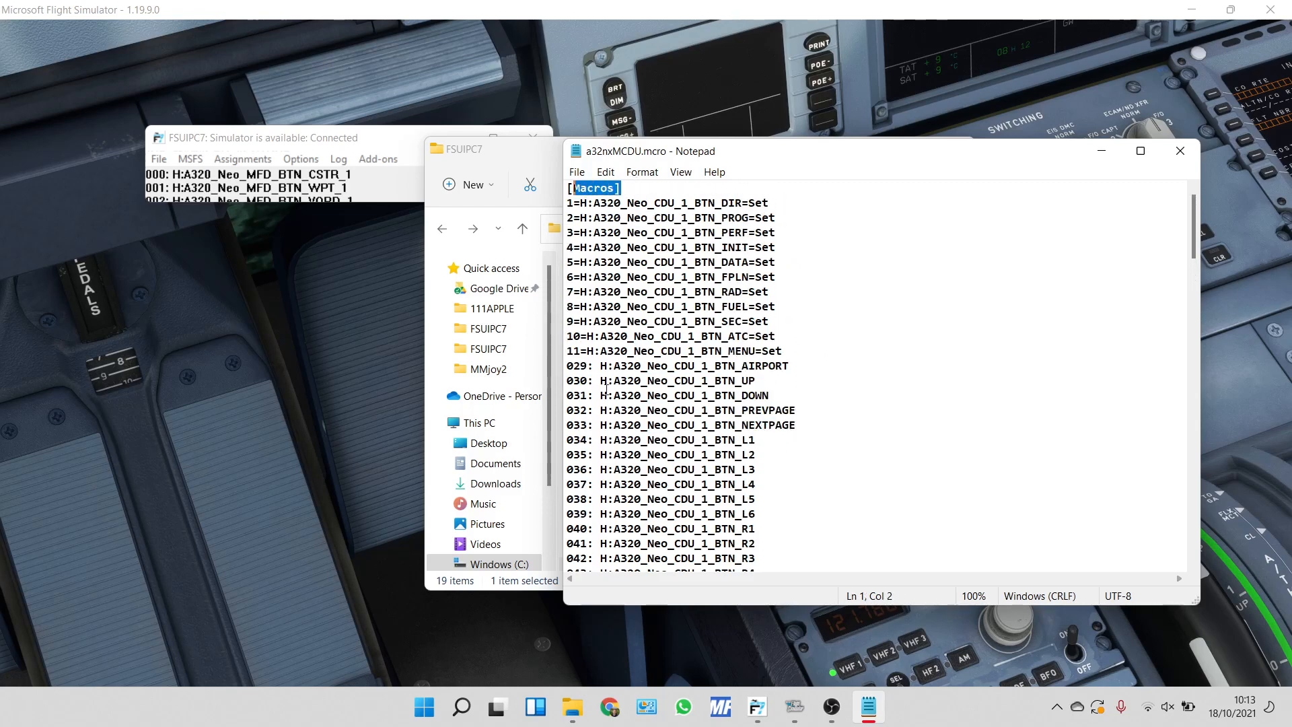
Change the prefix of the BTN_AIRPORT line to "29=", removing the leading zero, the colon and the space.
left_click(590, 365)
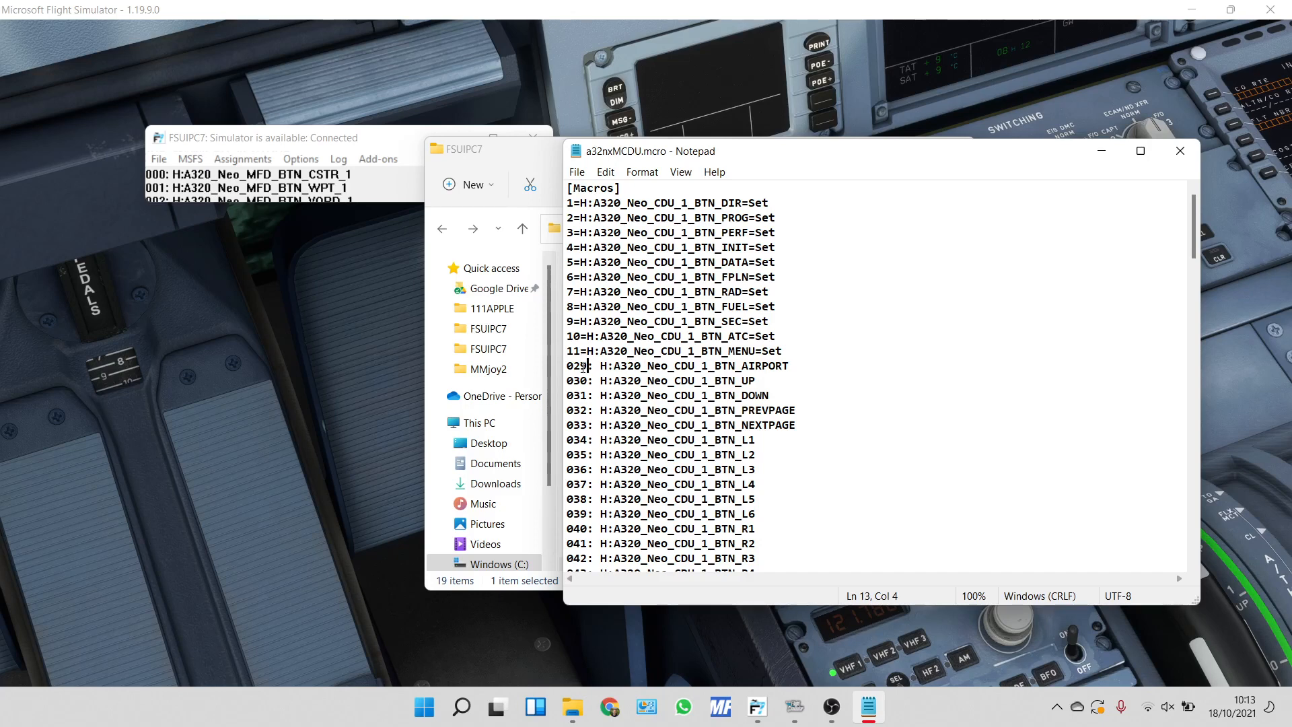
key("BackSpace")
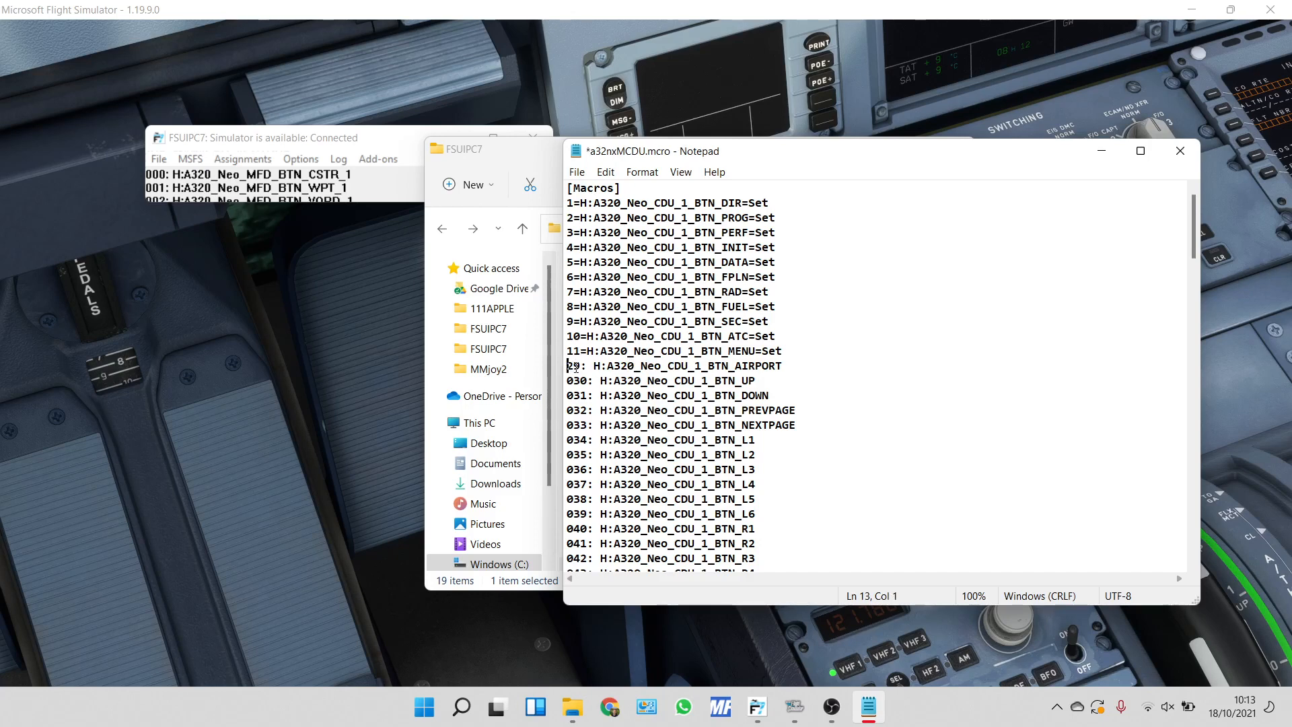
left_click(588, 366)
key("Right")
key("Right")
key("BackSpace")
key("BackSpace")
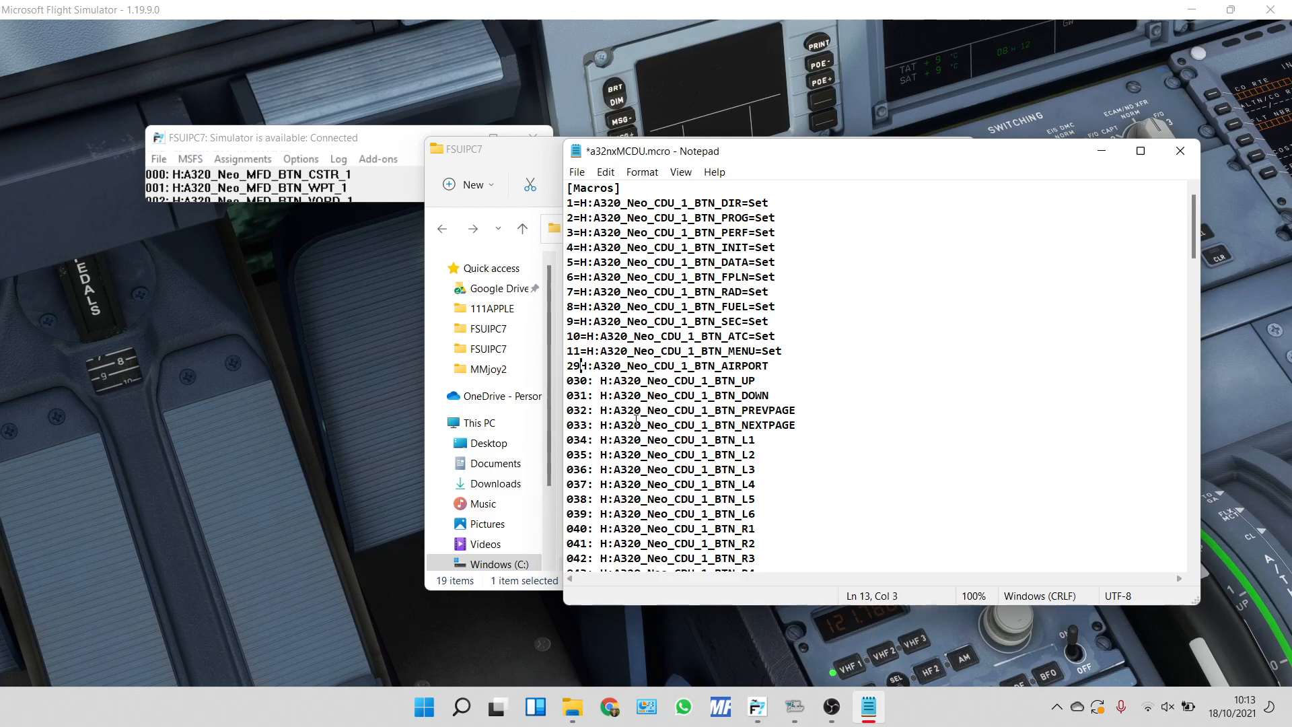
type("=")
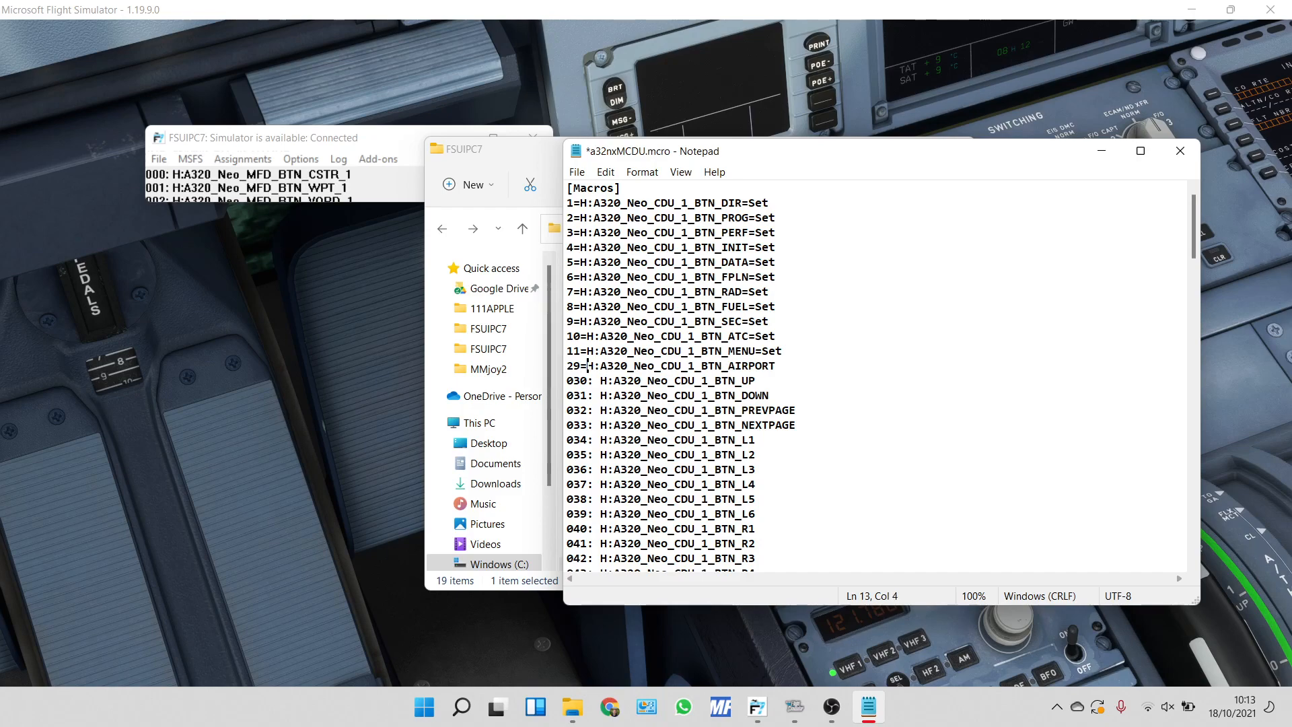
Append "=Set" to the end of the BTN_AIRPORT line and save the macro file.
left_click(792, 365)
type("=Set")
key("ctrl+s")
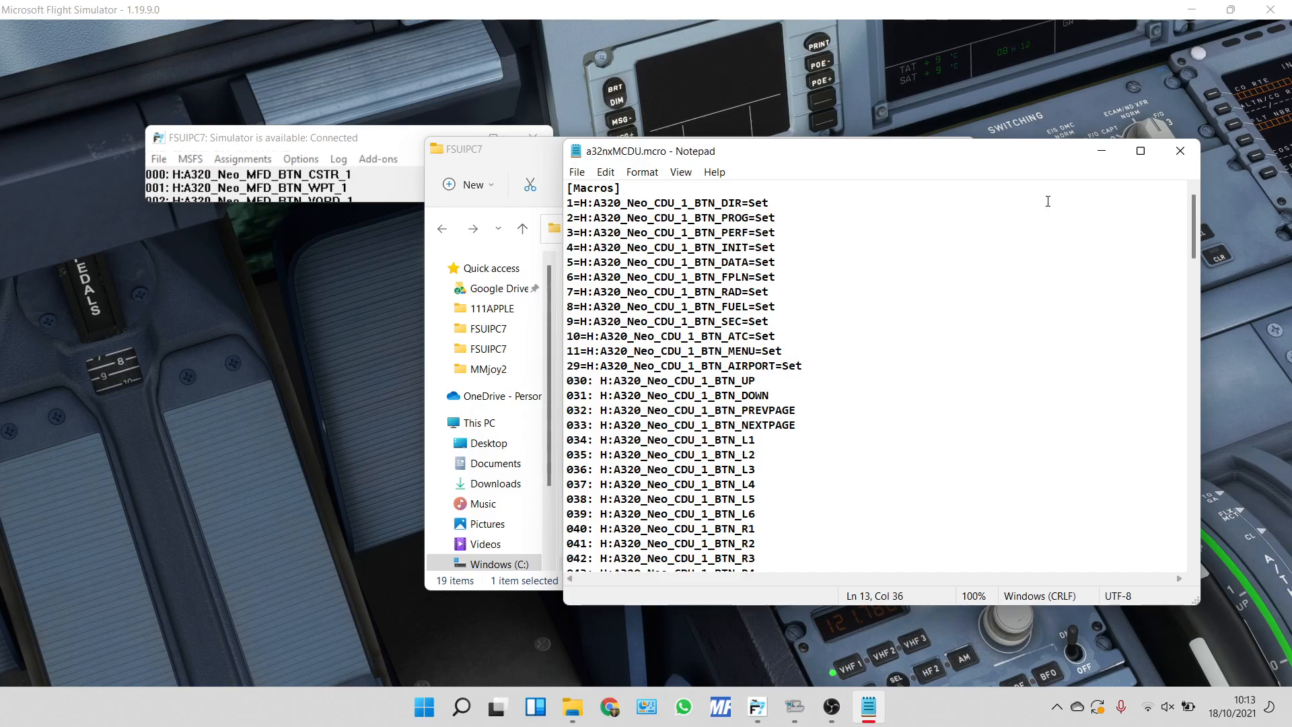
Close a32nxMCDU.mcro in the text editor, reopen it from the FSUIPC7 folder and close it again.
left_click(1178, 153)
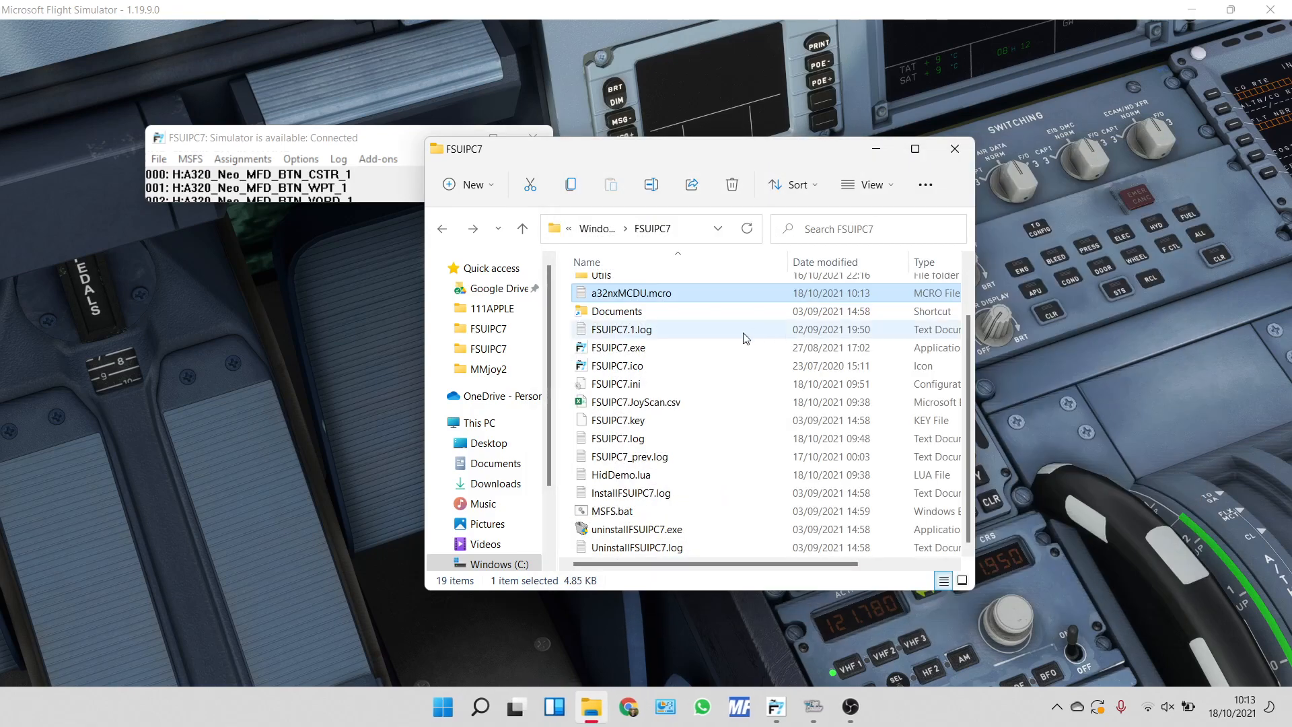
double_click(666, 297)
left_click(1177, 151)
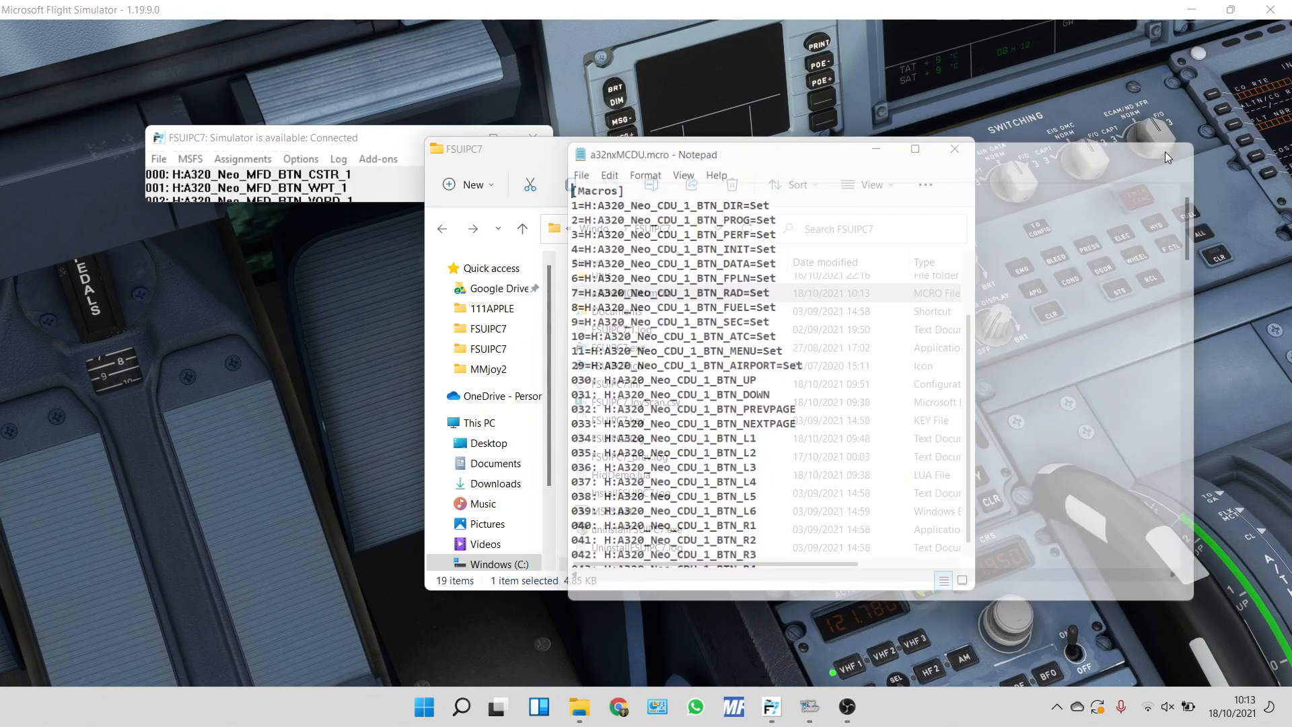
Rename a32nxMCDU.mcro to a32nxMCDU.txt in the FSUIPC7 folder and accept the file extension change.
left_click(669, 296)
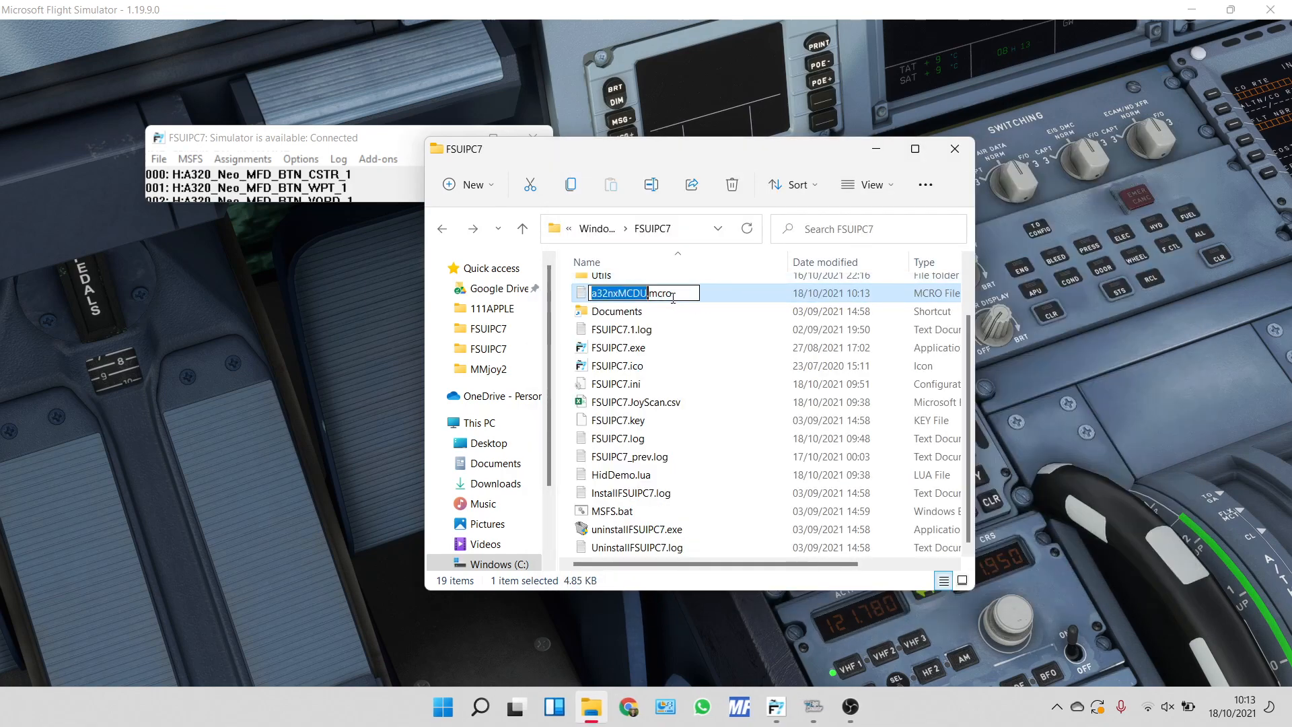
left_click(673, 297)
key("BackSpace")
key("BackSpace")
key("BackSpace")
key("BackSpace")
type("t")
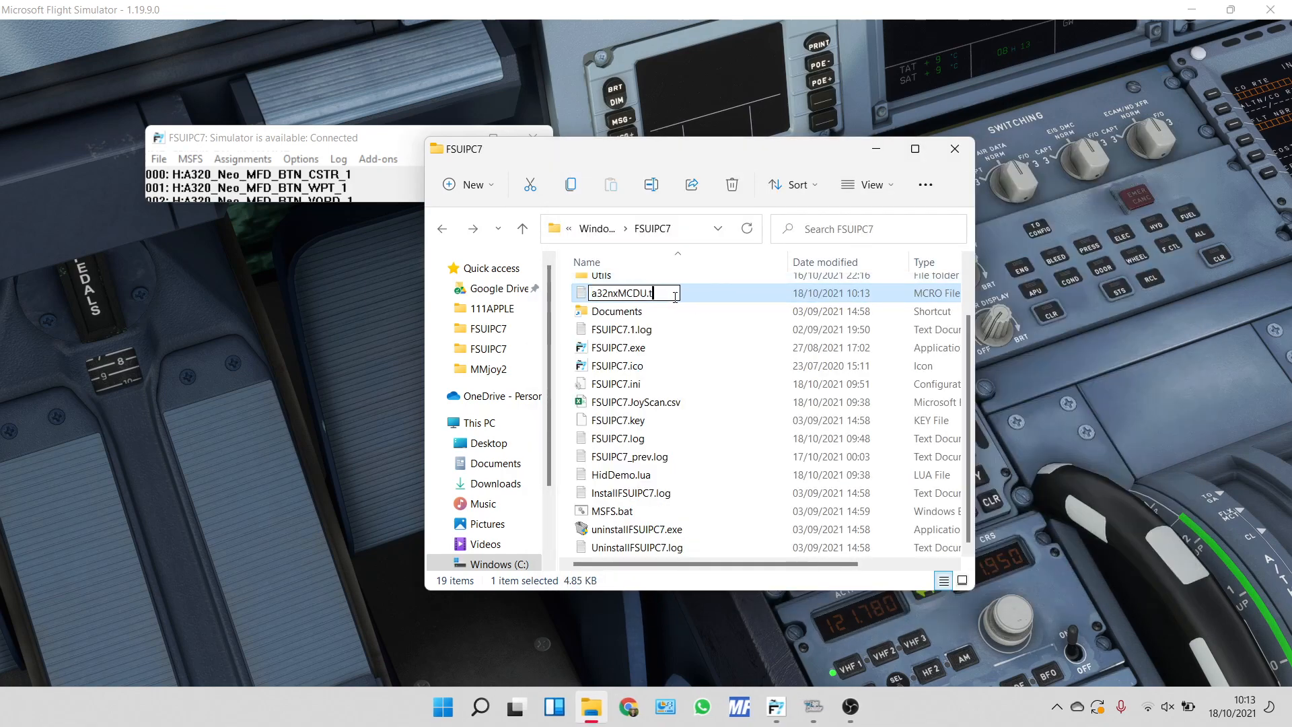
type("xt")
key("Return")
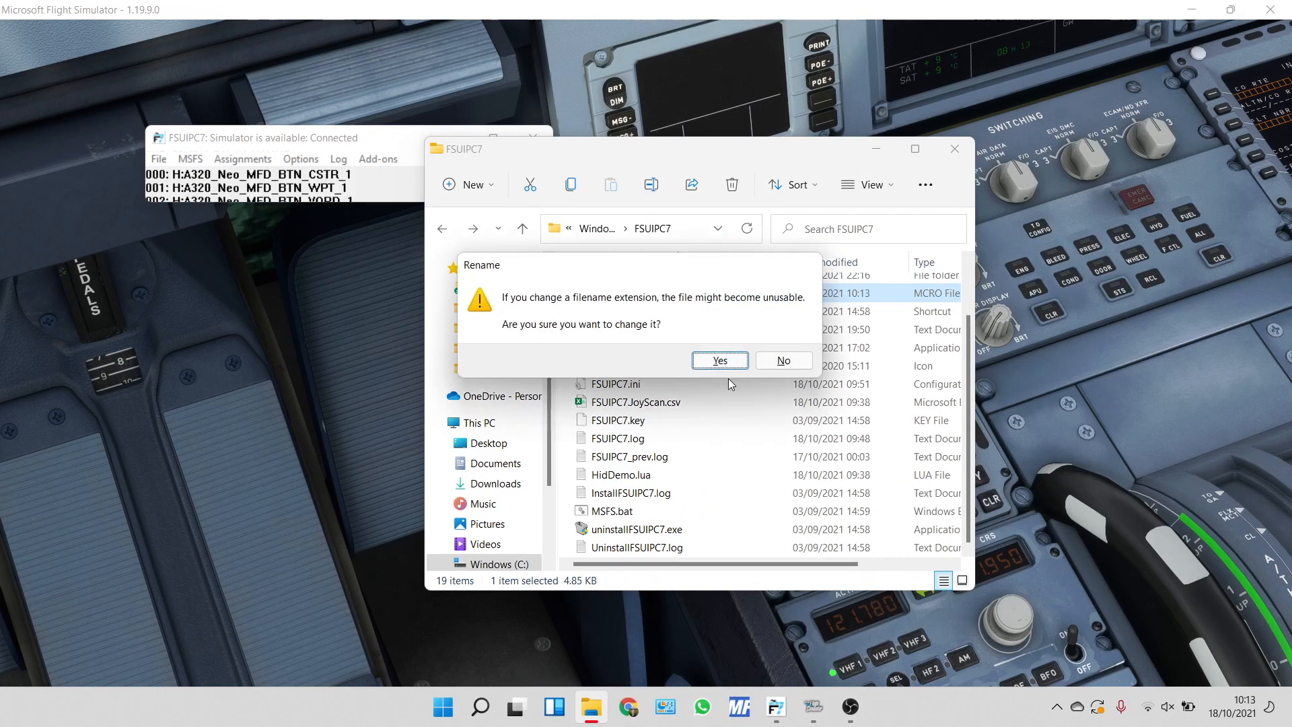
left_click(720, 361)
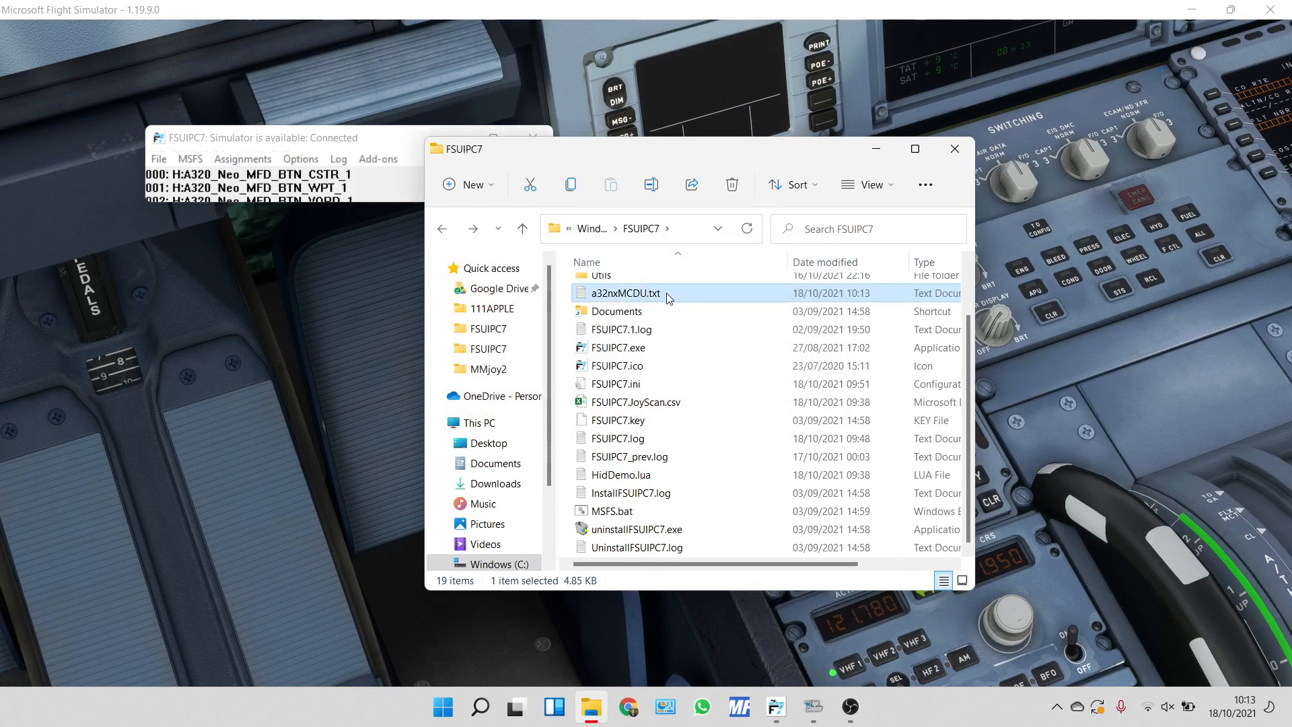
Rename a32nxMCDU.txt back to a32nxMCDU.mcro and accept the file extension change.
left_click(668, 296)
left_click(668, 294)
key("BackSpace")
key("BackSpace")
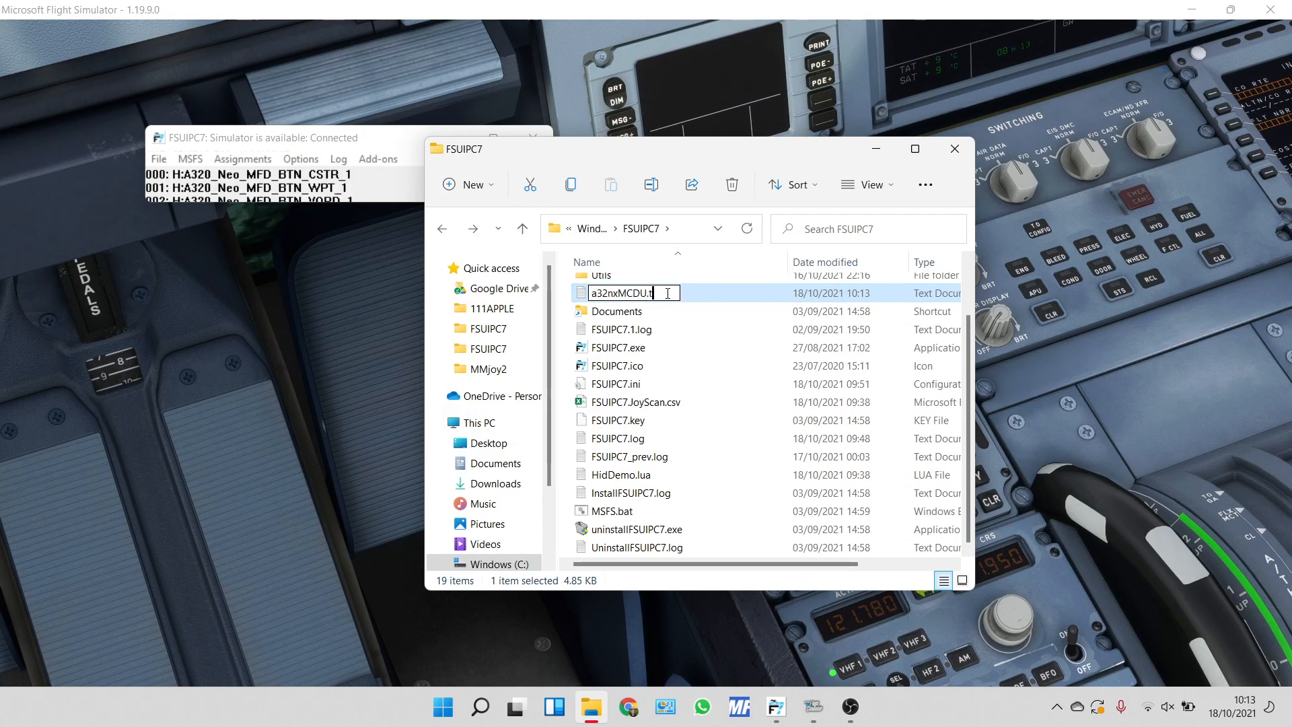
key("BackSpace")
type("mcro")
key("Return")
left_click(720, 361)
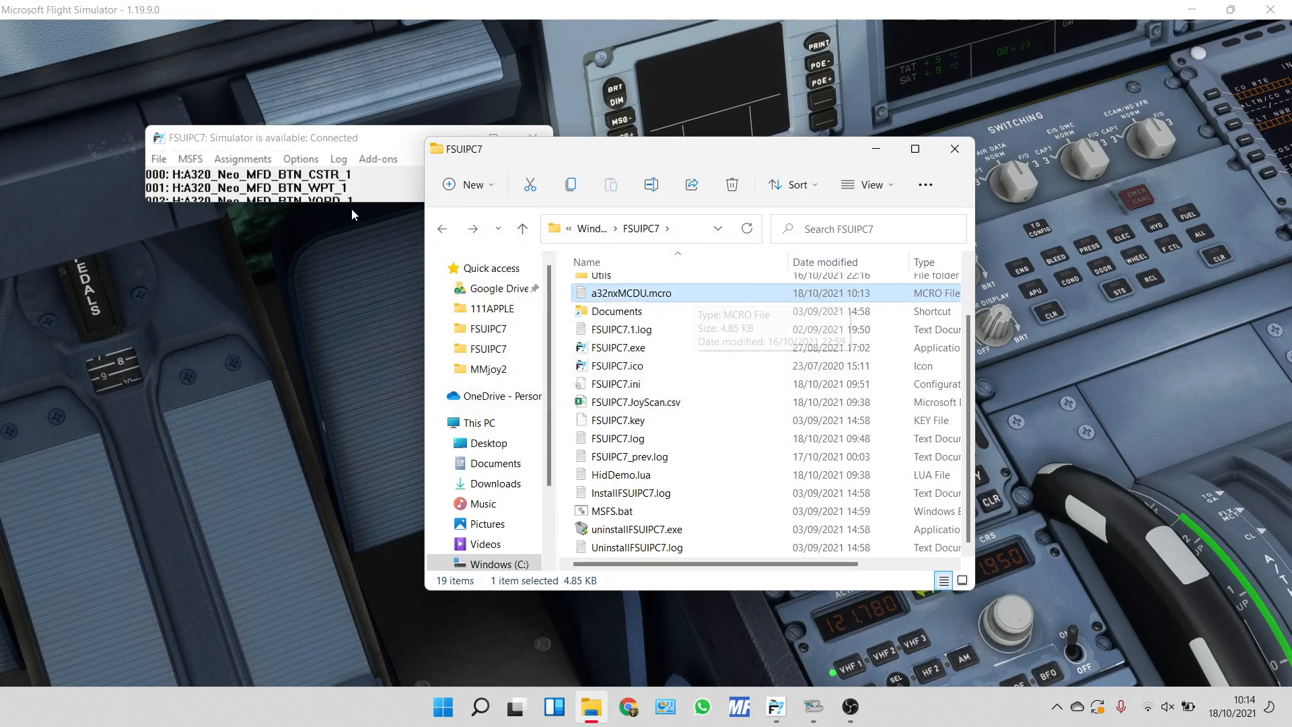
Minimize the FSUIPC7 folder window and open the button and switch assignments in FSUIPC7.
left_click(295, 145)
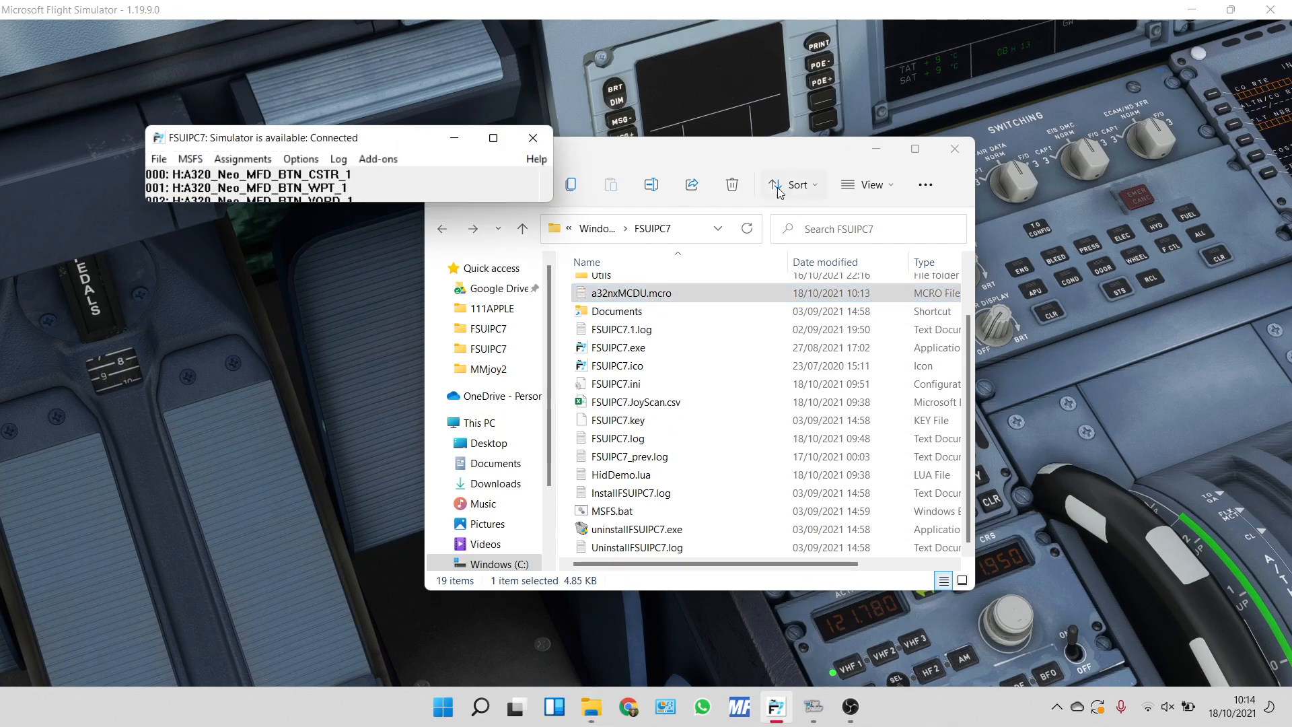
left_click(870, 153)
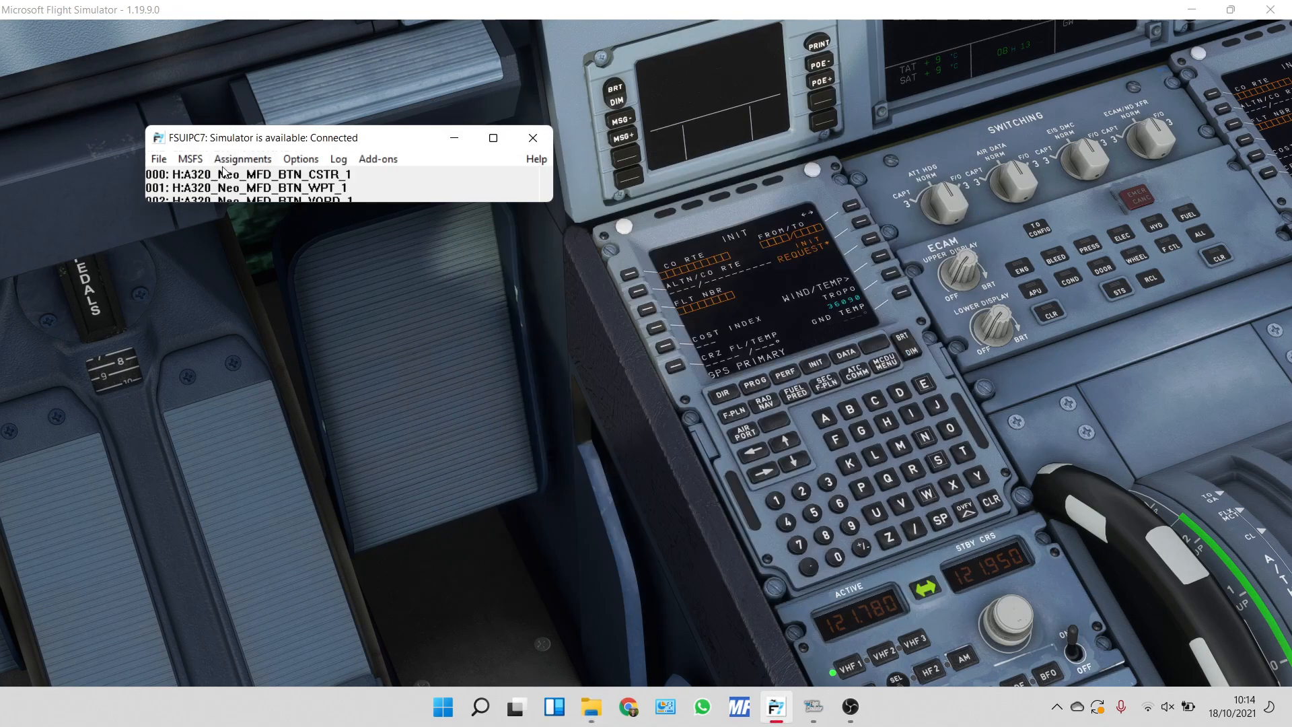
left_click_drag(278, 140, 266, 134)
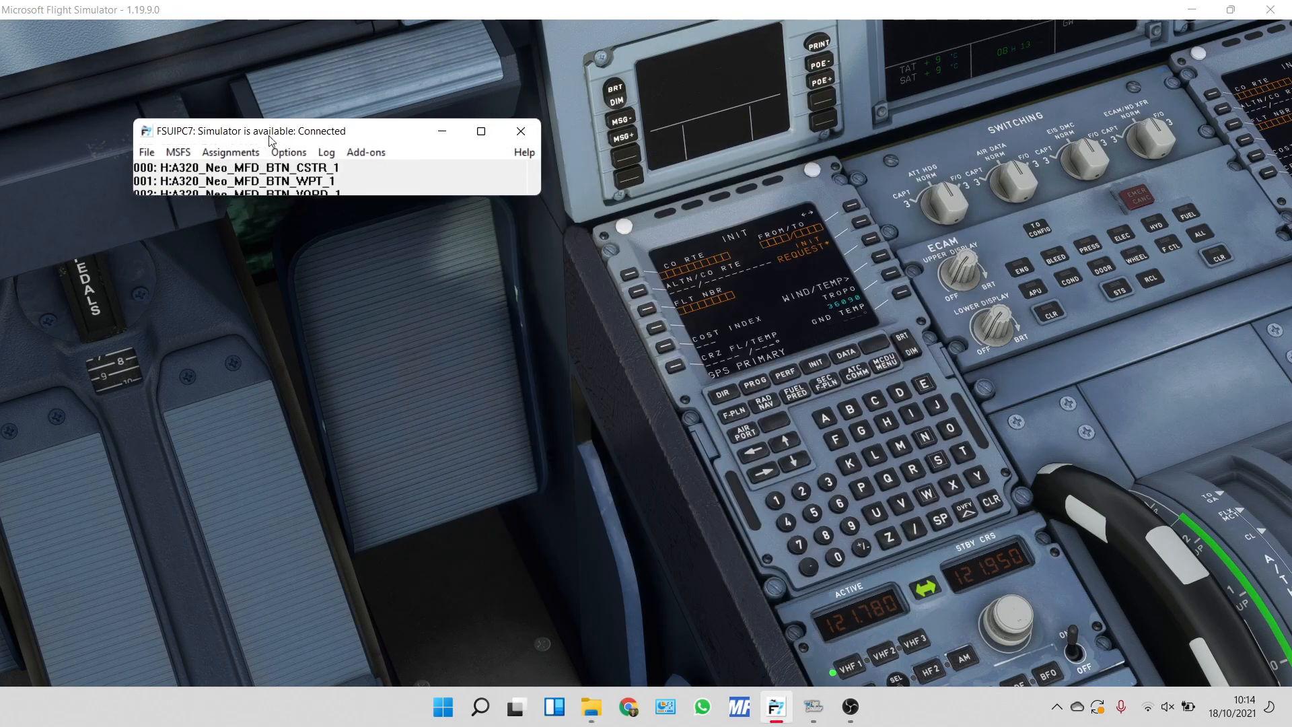
left_click(289, 153)
mouse_move(224, 155)
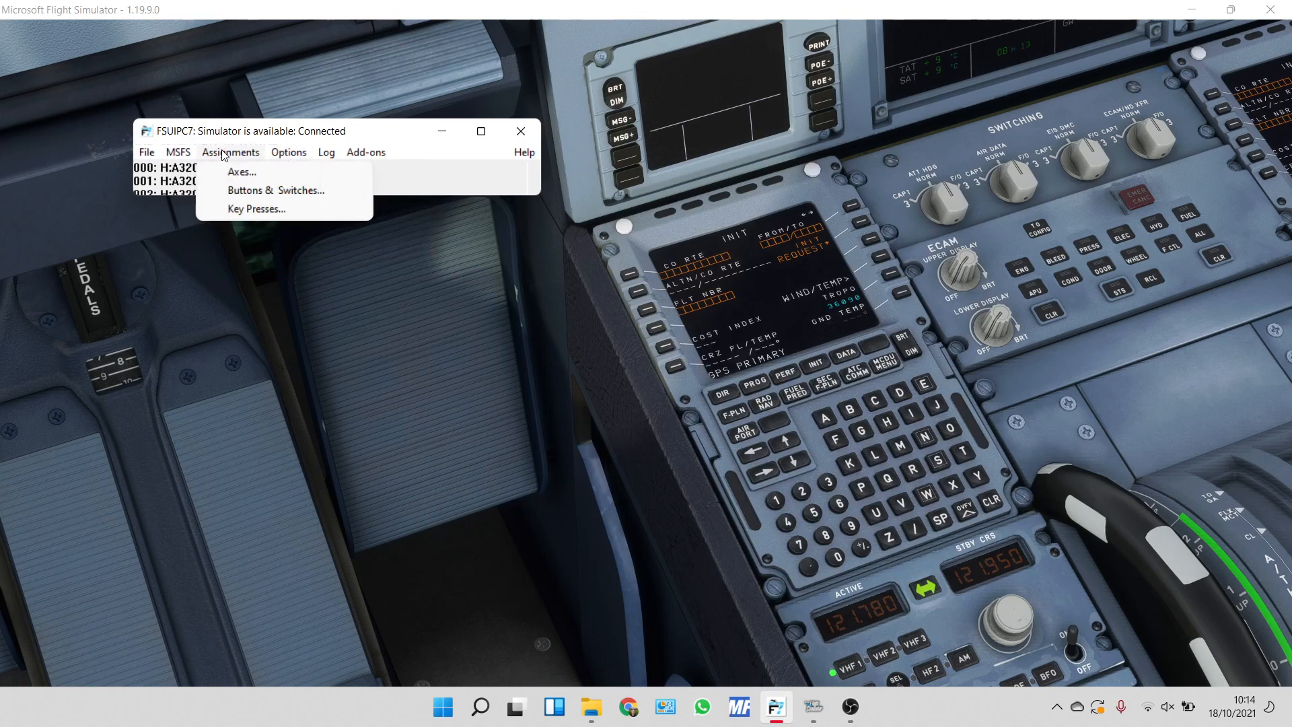
left_click(260, 195)
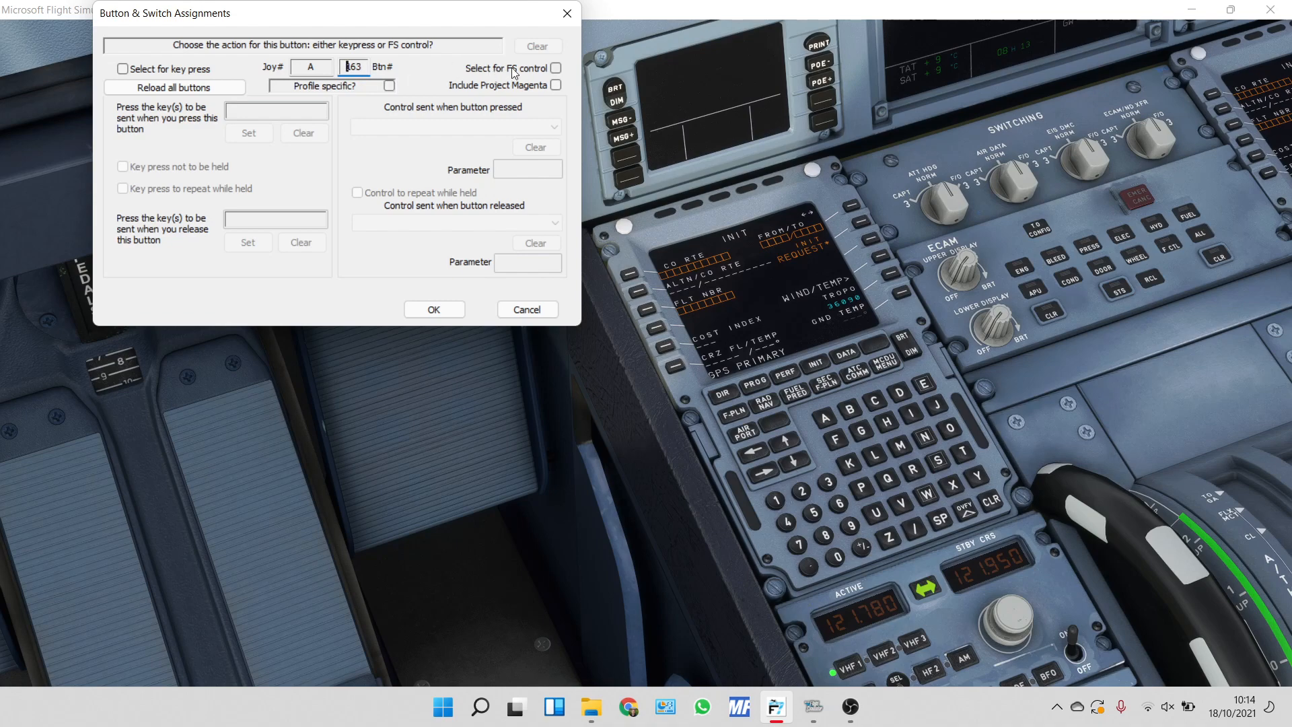
For joystick A button 163, choose an FS control and assign "A32nxMCDU: H:A320 Neo CDU 1 BTN RAD" to its press.
left_click(556, 68)
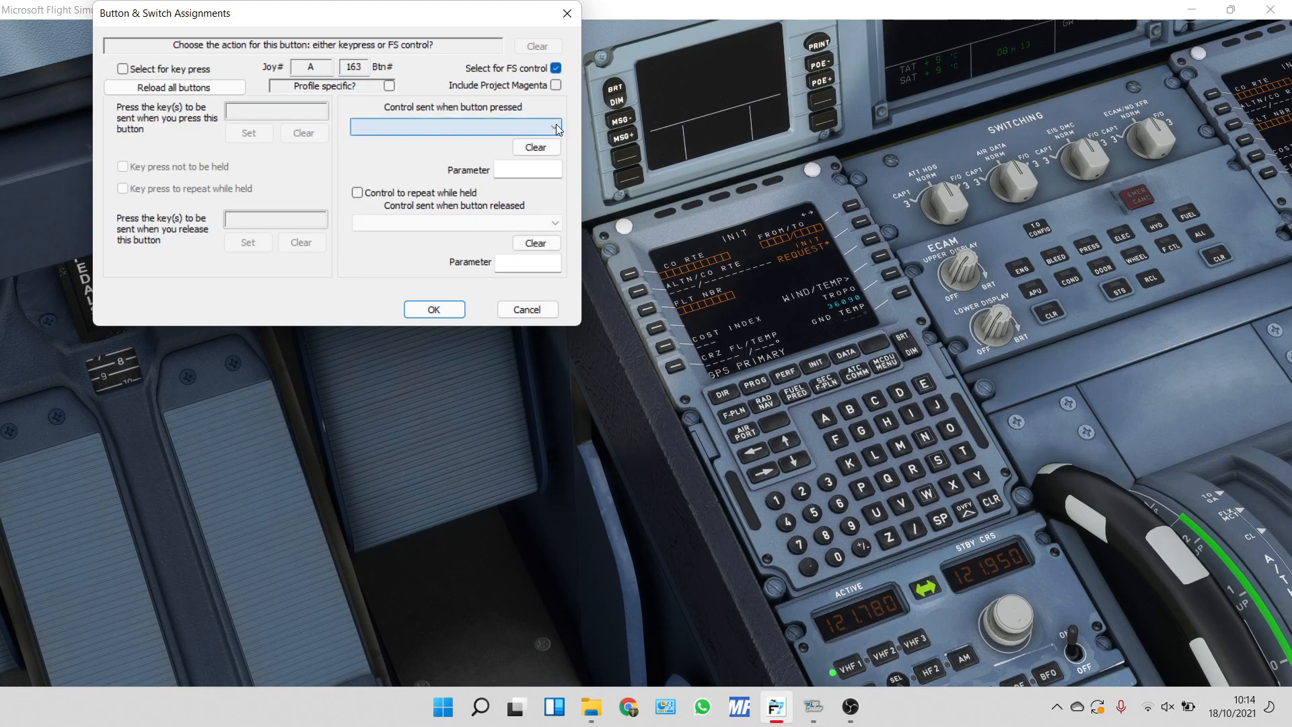
left_click(556, 128)
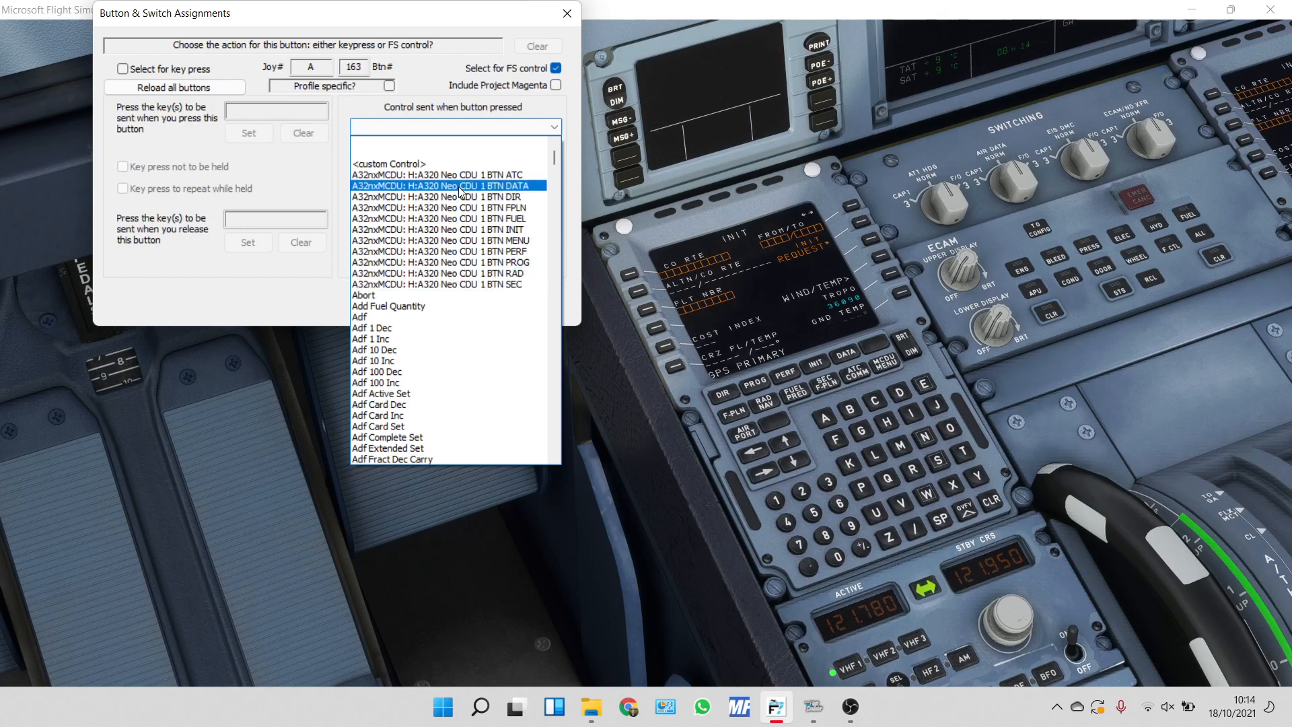
left_click(447, 275)
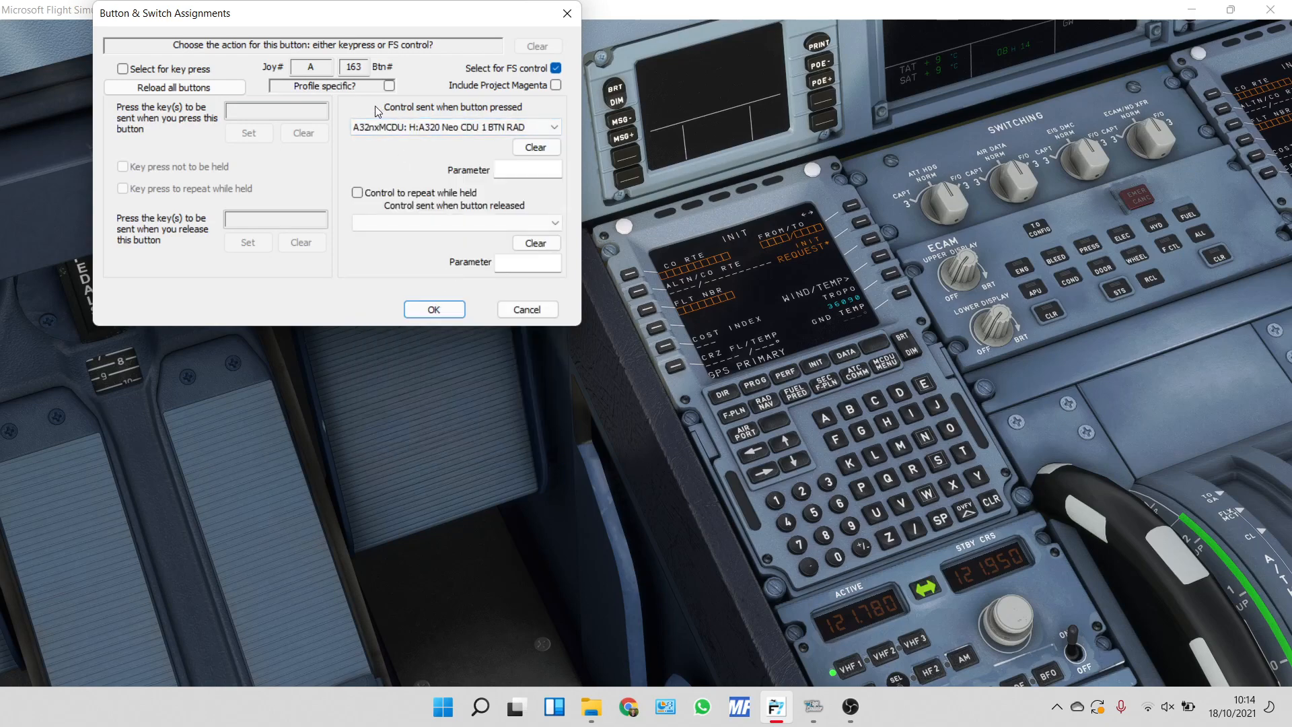
For button 27, choose the FS control "A32nxMCDU: H:A320 Neo CDU 1 BTN PERF" for its press, and cancel the button assignments.
double_click(353, 66)
type("27")
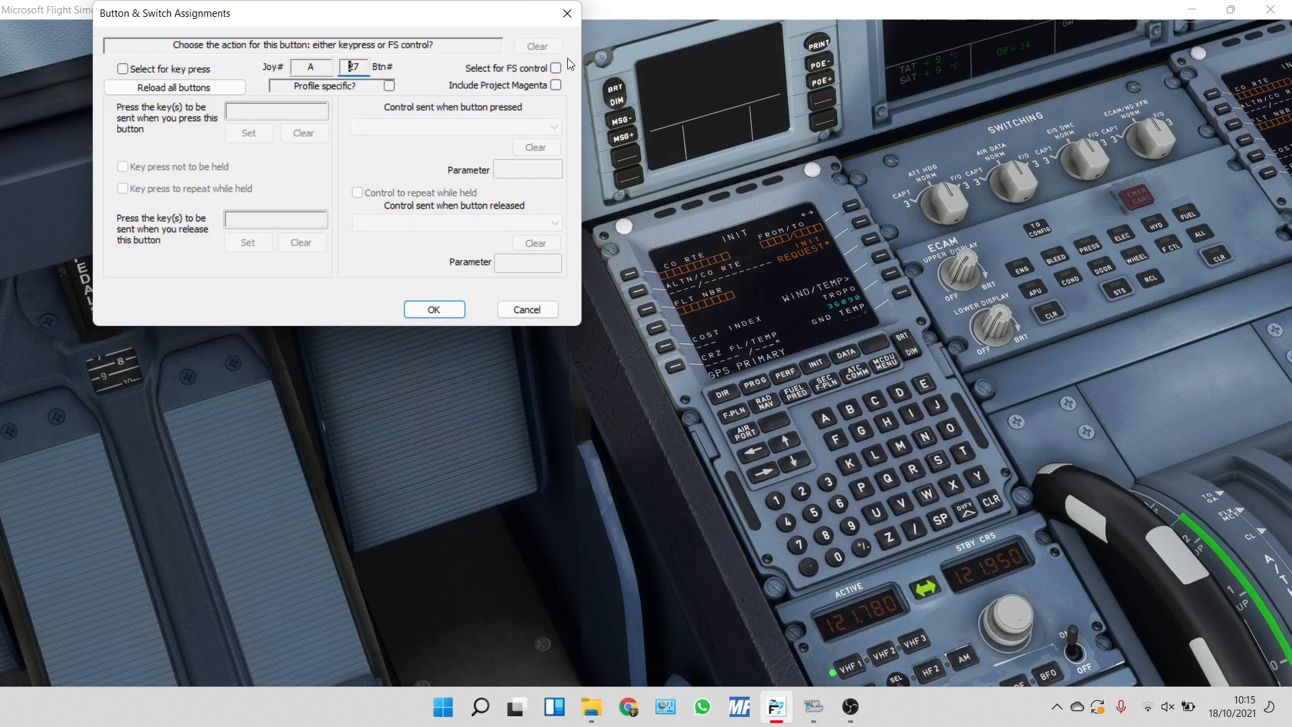
left_click(556, 68)
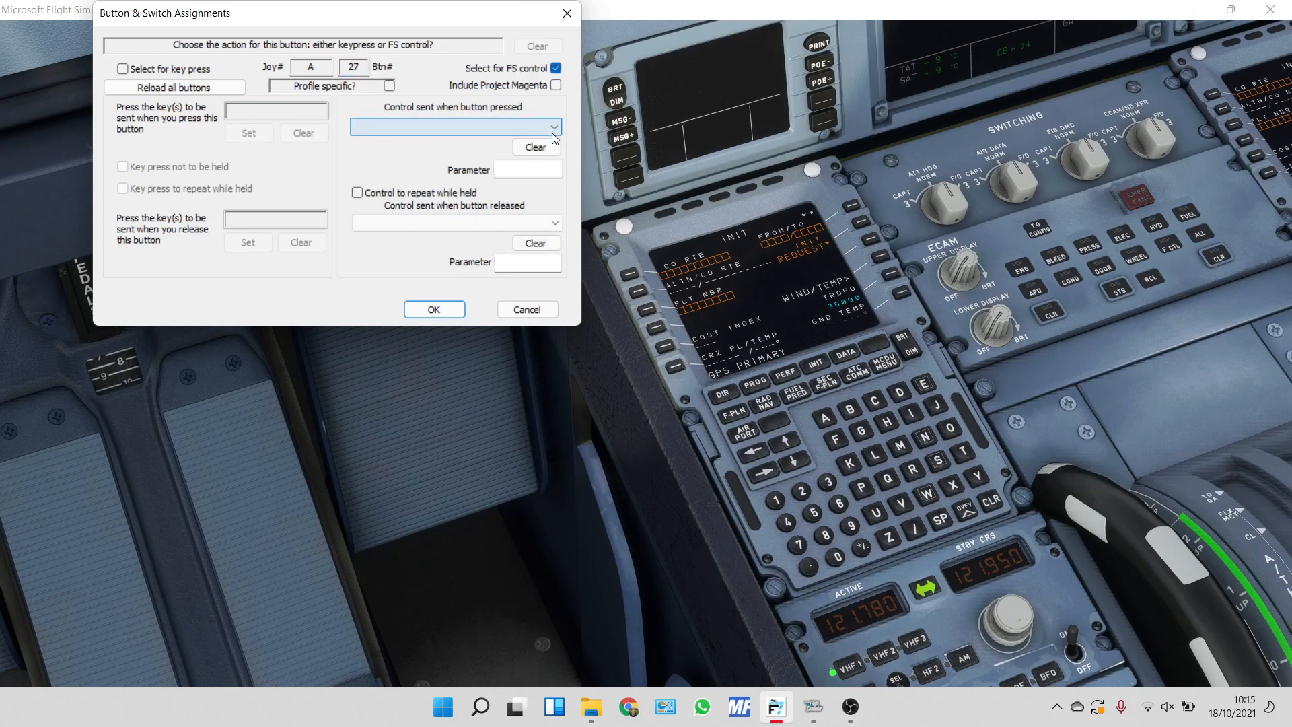
left_click(525, 128)
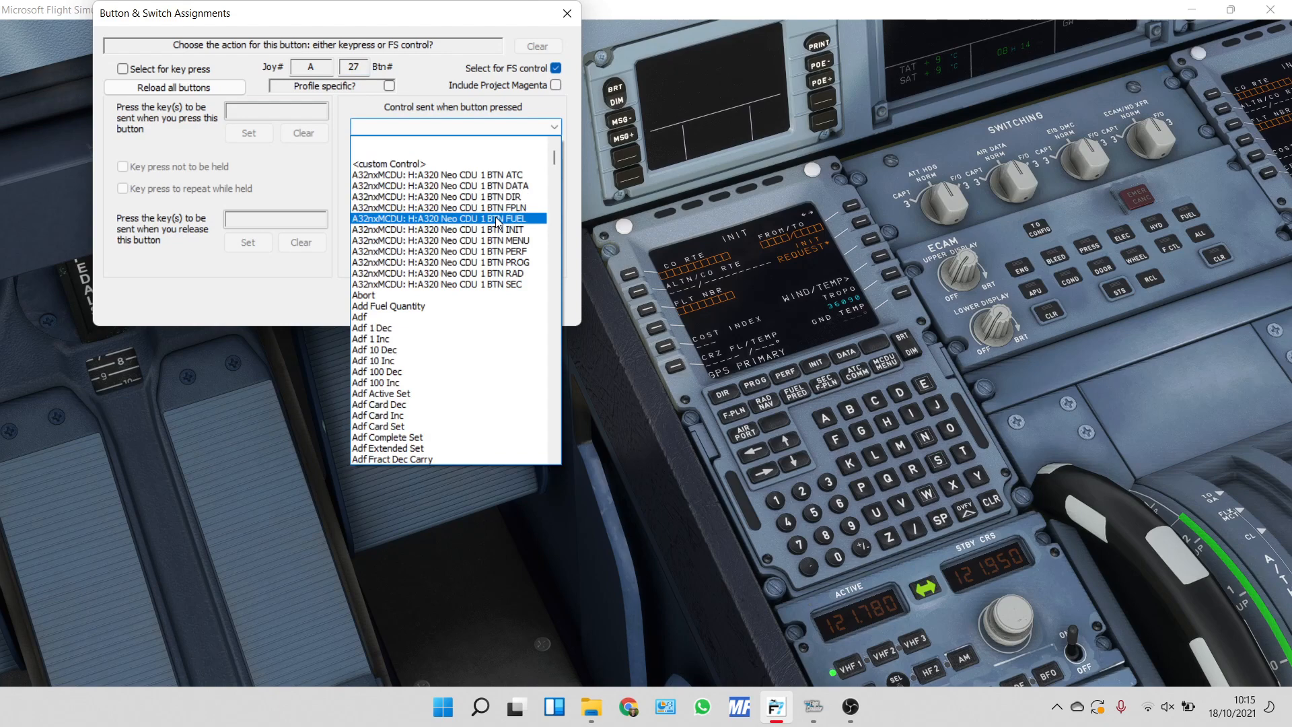
left_click(469, 252)
left_click(517, 308)
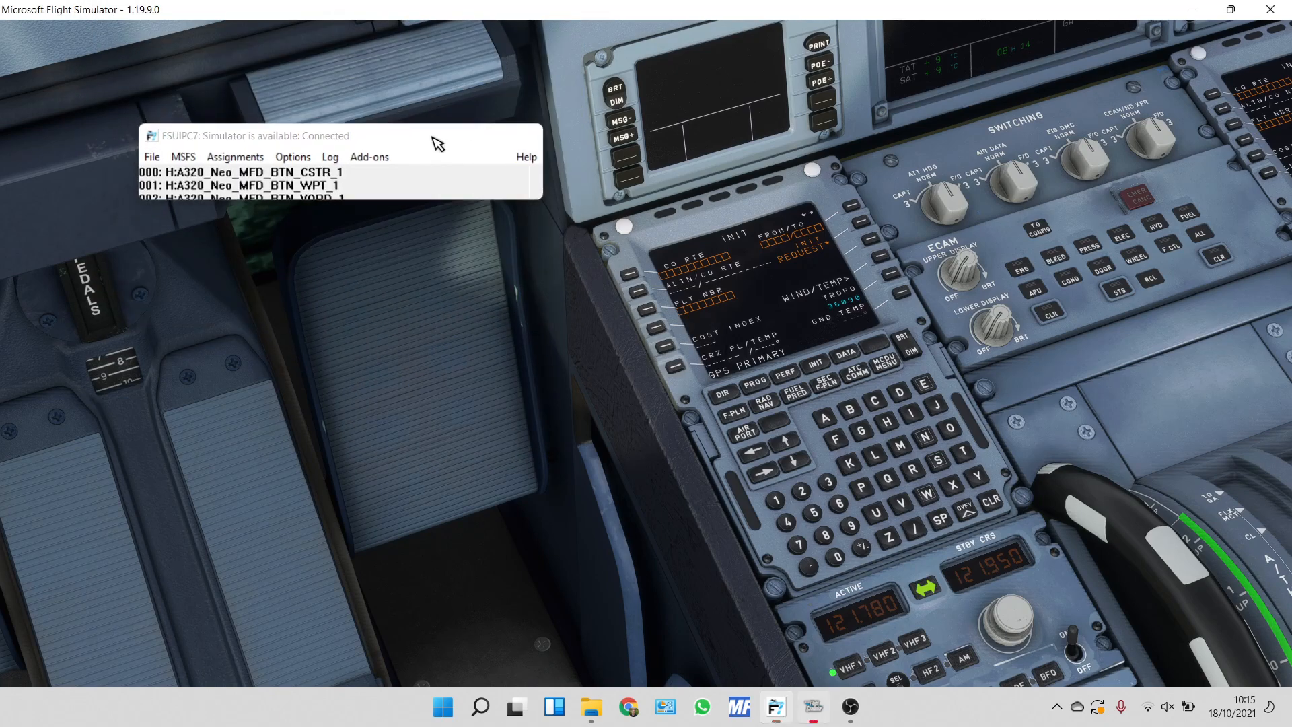
Switch to Microsoft Flight Simulator and bring the cockpit view with the MCDU to the front.
left_click(445, 284)
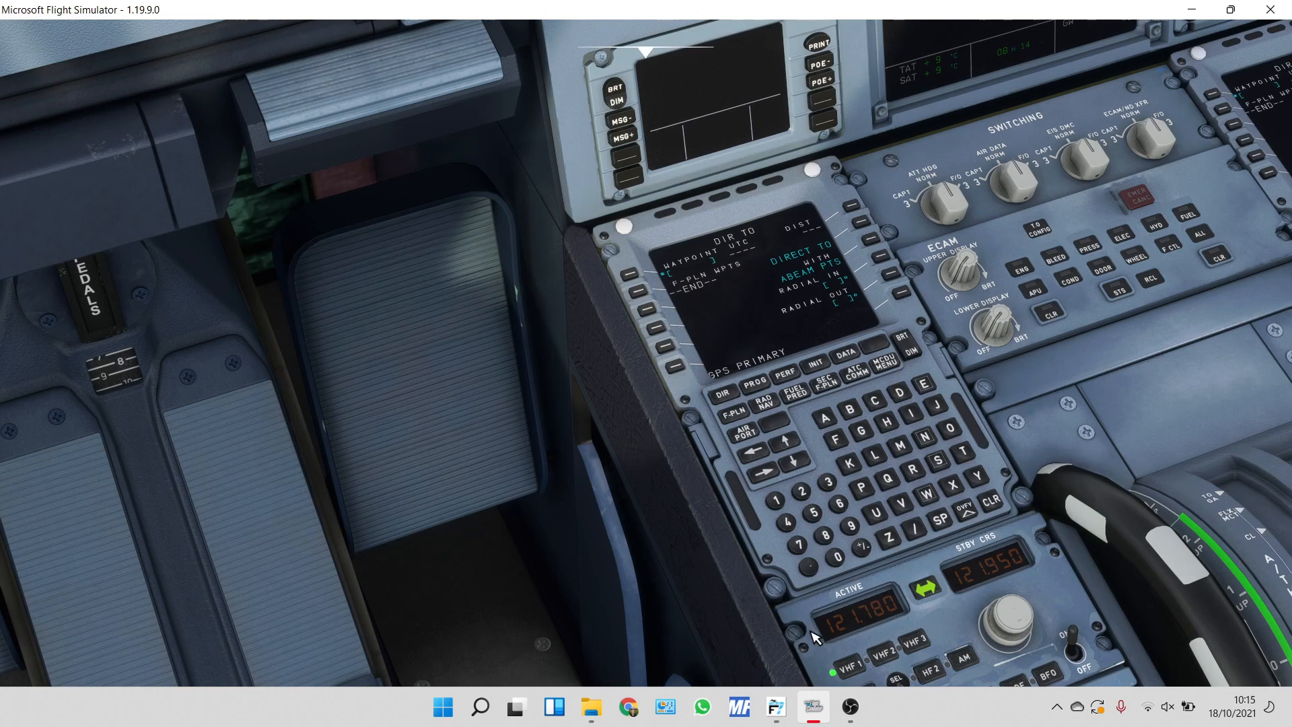
left_click(851, 708)
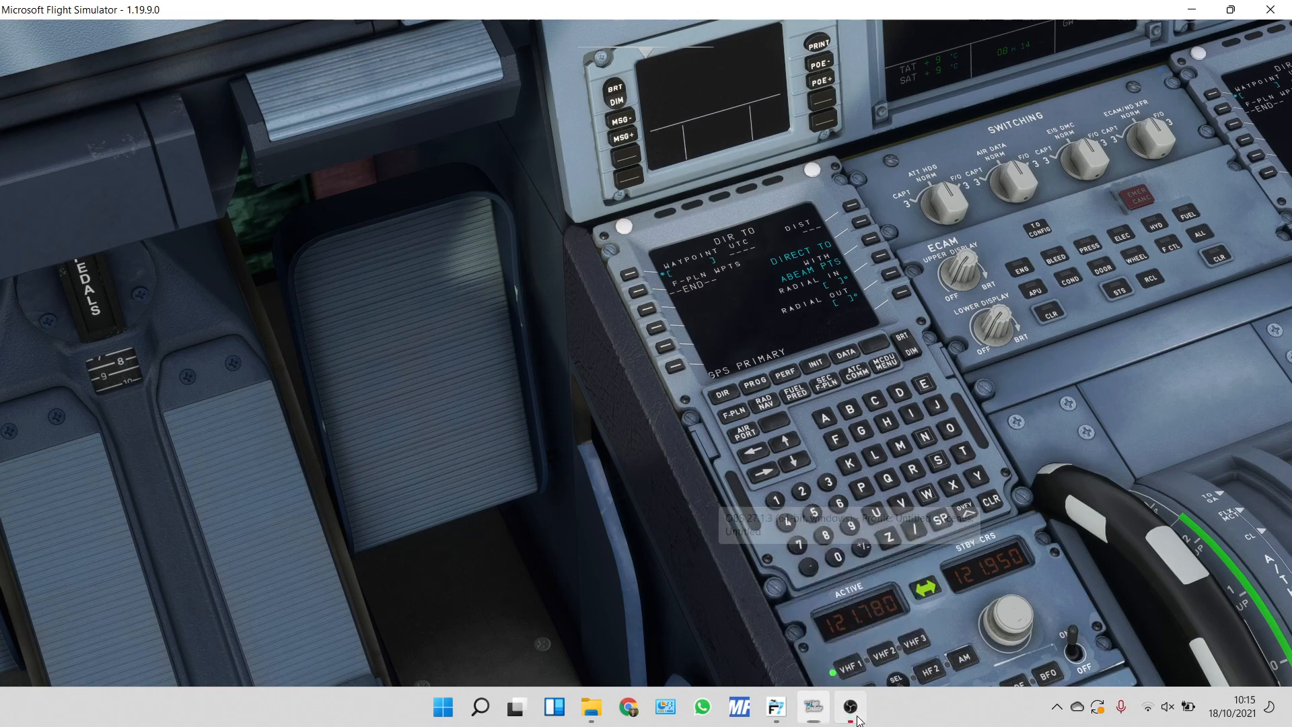